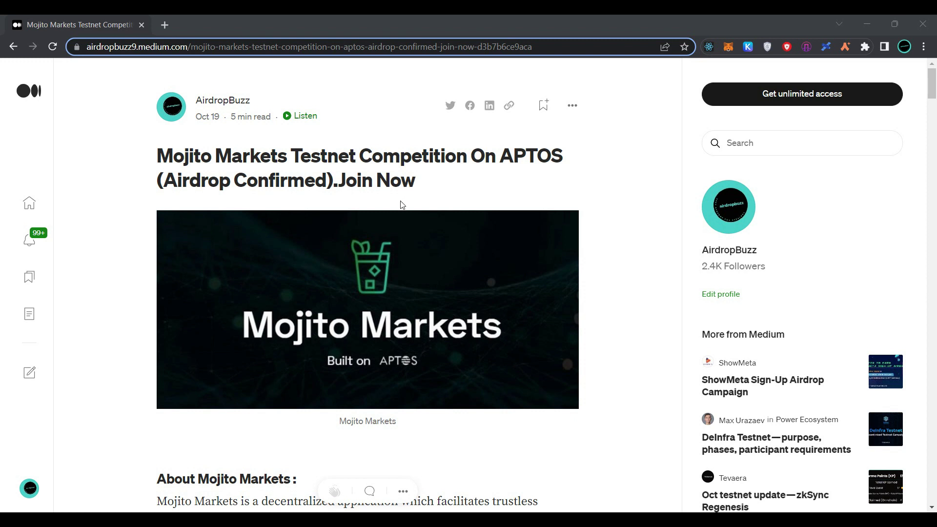
Step: Scroll the Medium testnet article down to its Important Information list and forms.gle link
scroll(402, 204, down, 5)
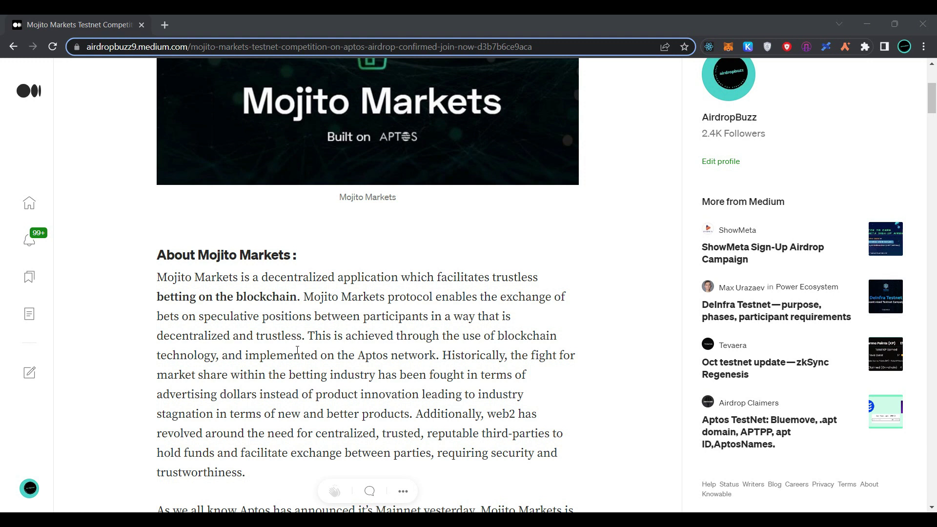
scroll(316, 350, down, 4)
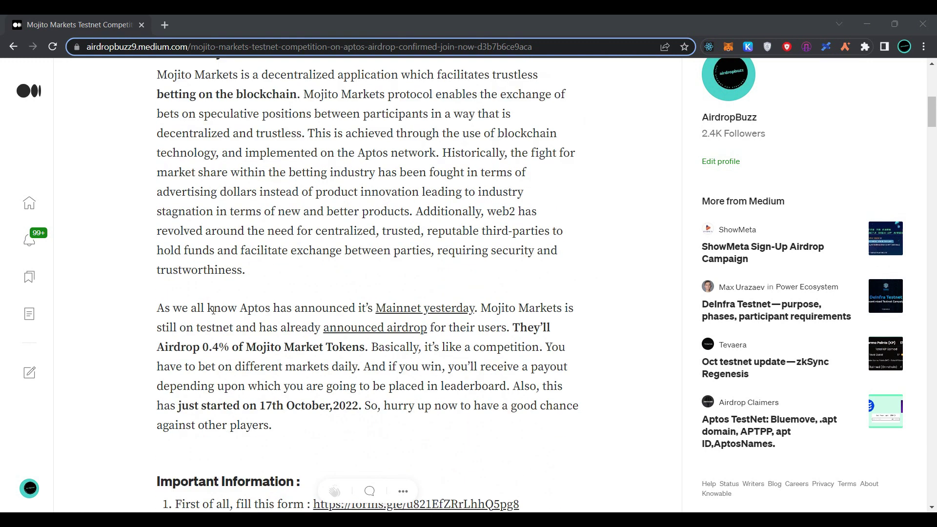
scroll(256, 311, down, 1)
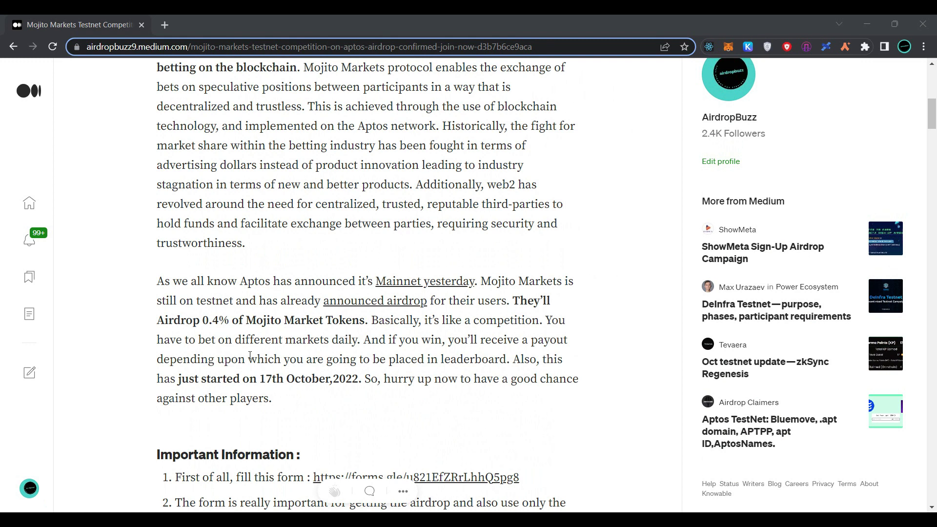
scroll(265, 363, down, 3)
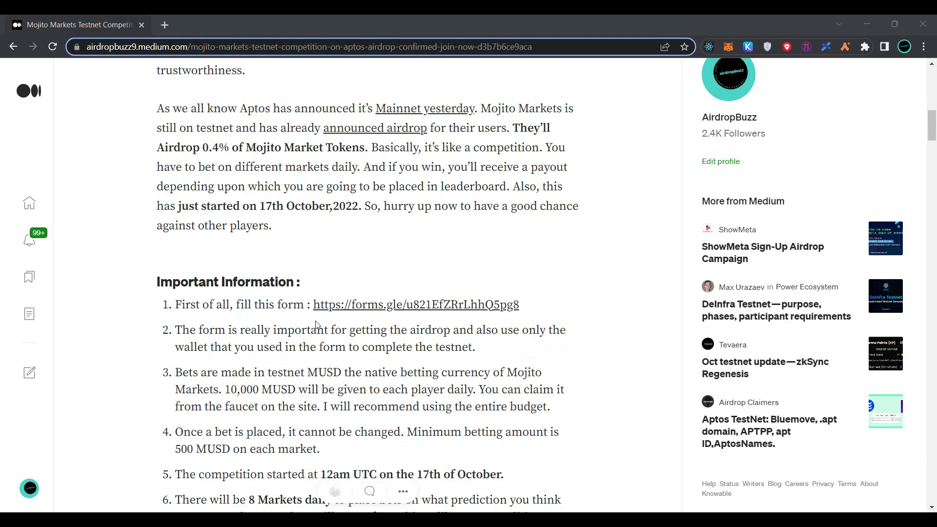
Step: Open the Airdrop Competition entry form and fill in the name, Aptos wallet, e-mail and code answers
click(402, 311)
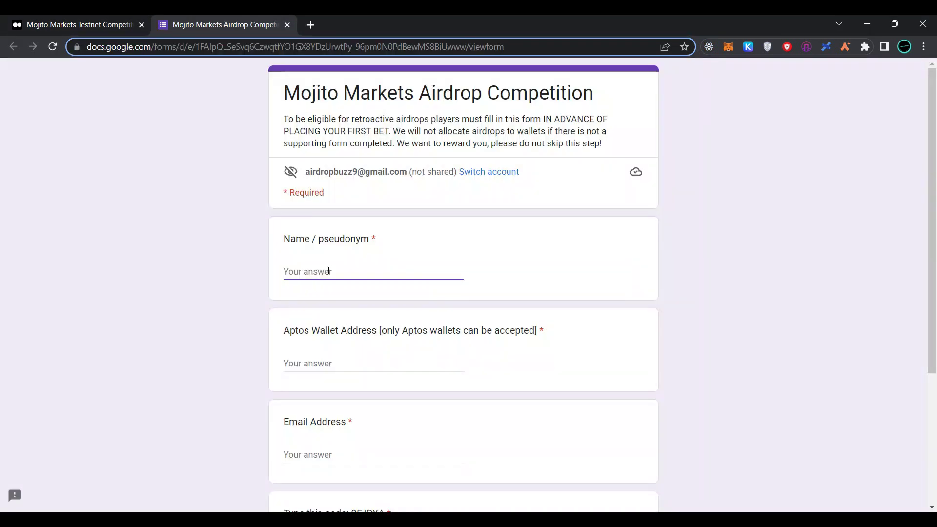
click(328, 270)
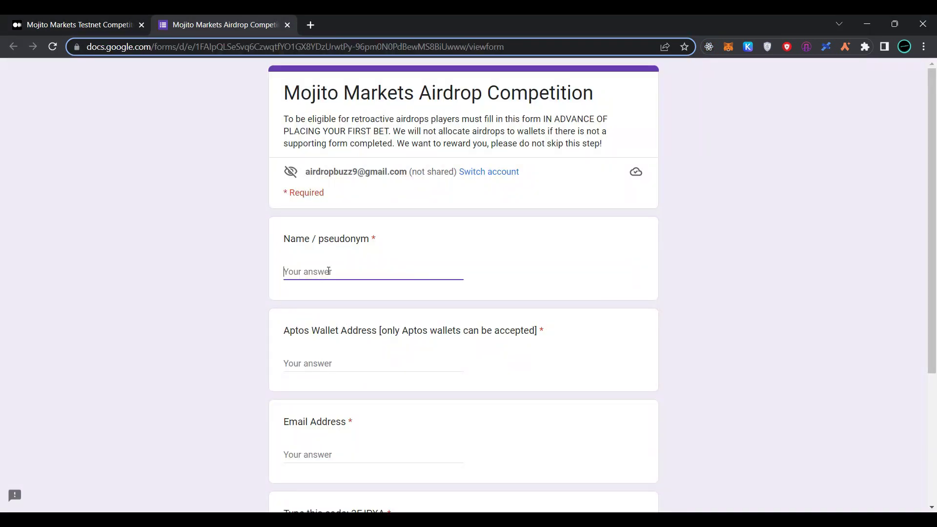
scroll(352, 344, down, 1)
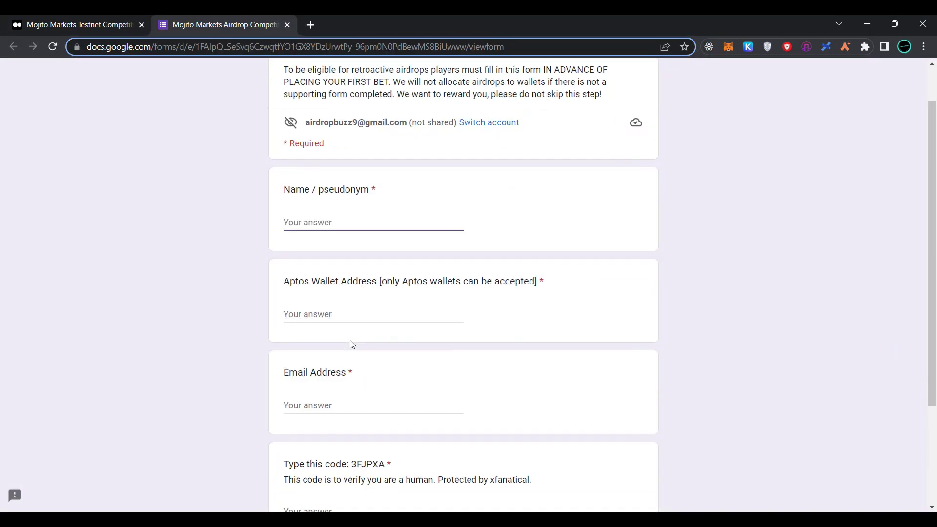
scroll(352, 344, down, 1)
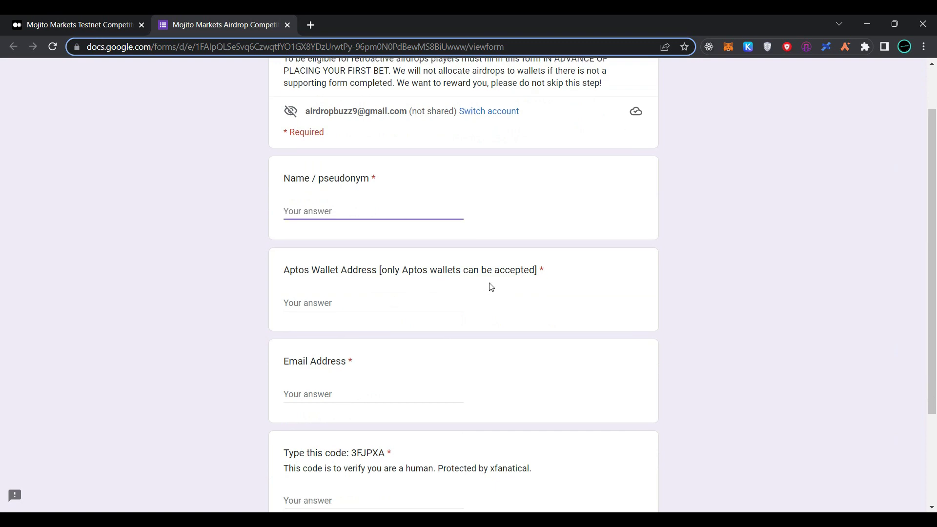
scroll(317, 296, down, 2)
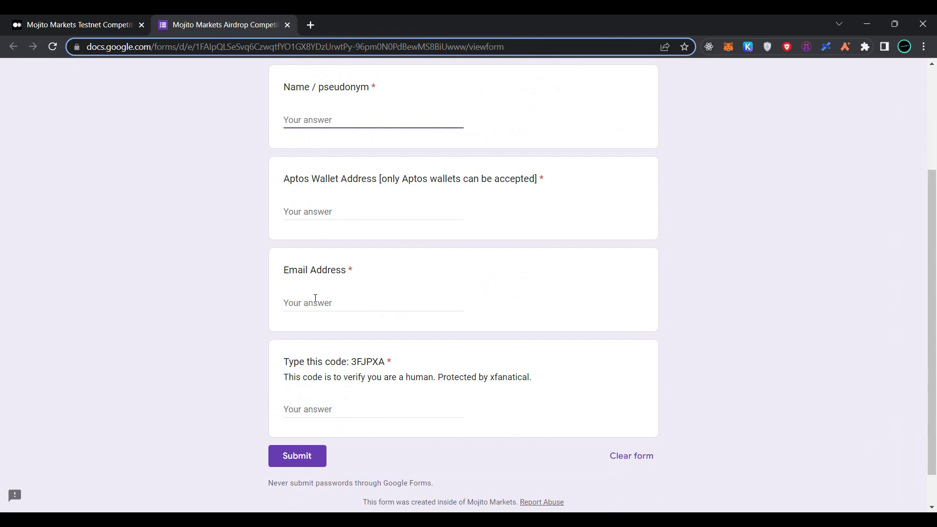
scroll(315, 298, down, 1)
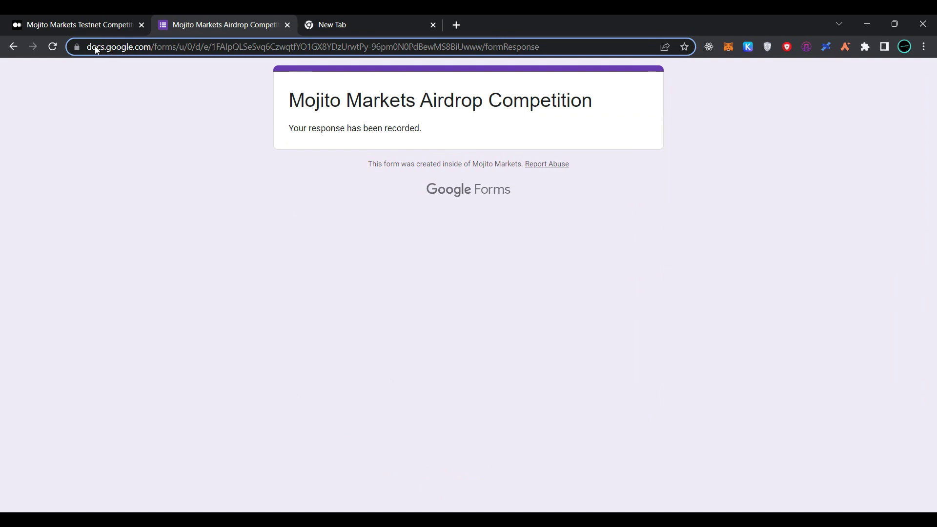
Step: Return to the Mojito Markets article and scroll down to its Steps To Take Part section
click(65, 31)
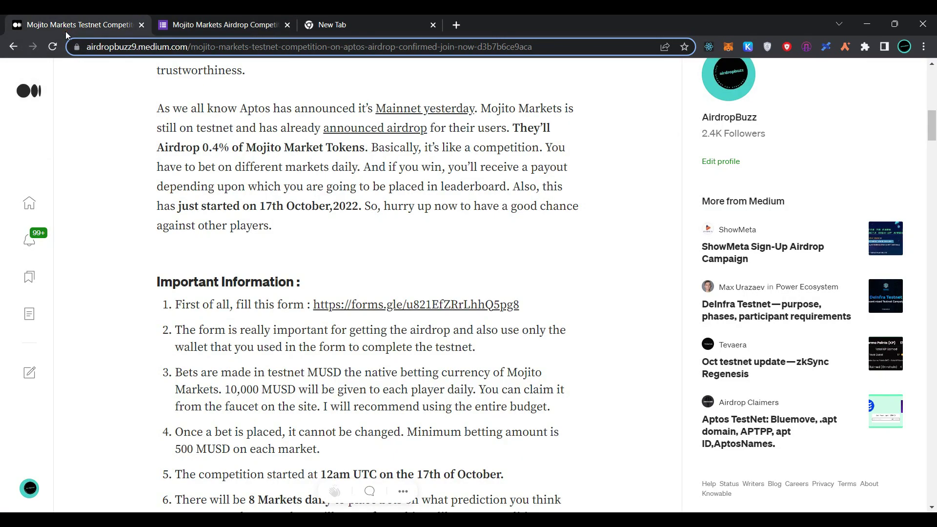
scroll(224, 308, down, 12)
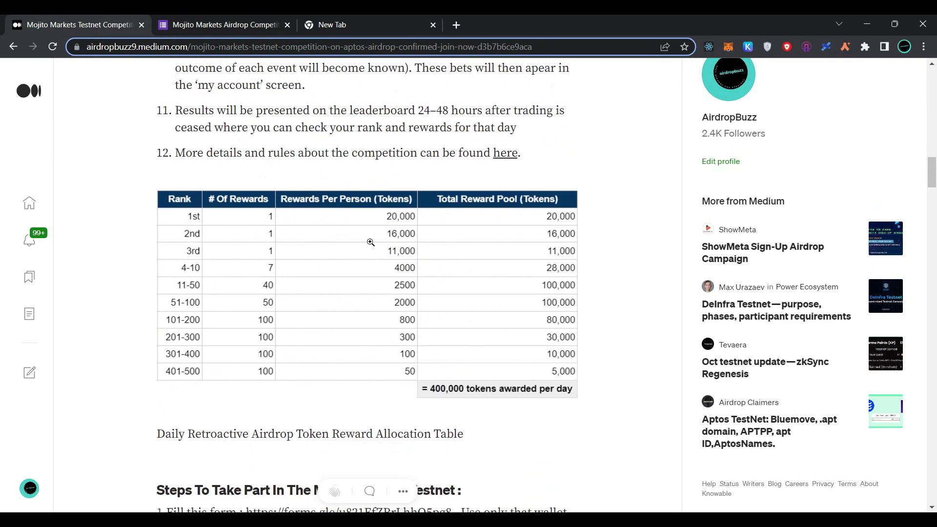
scroll(267, 244, down, 2)
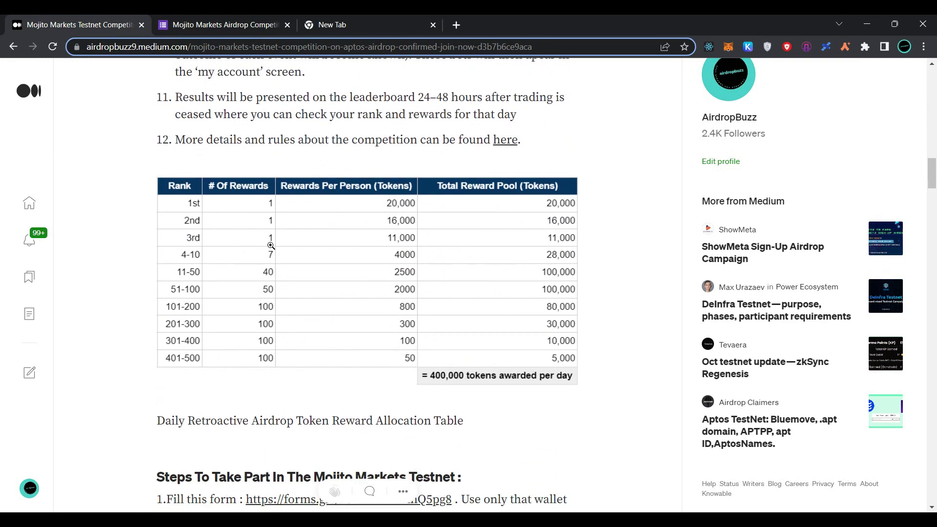
scroll(271, 245, down, 3)
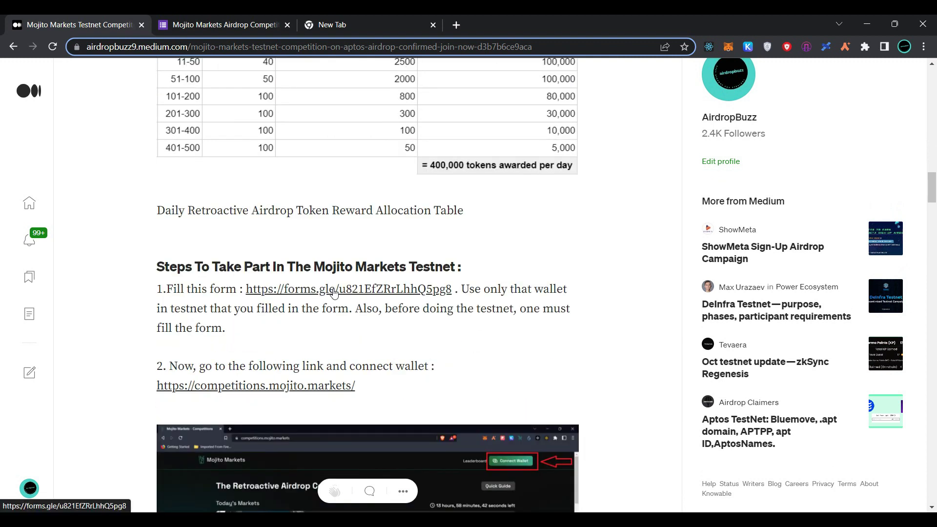
scroll(287, 283, down, 2)
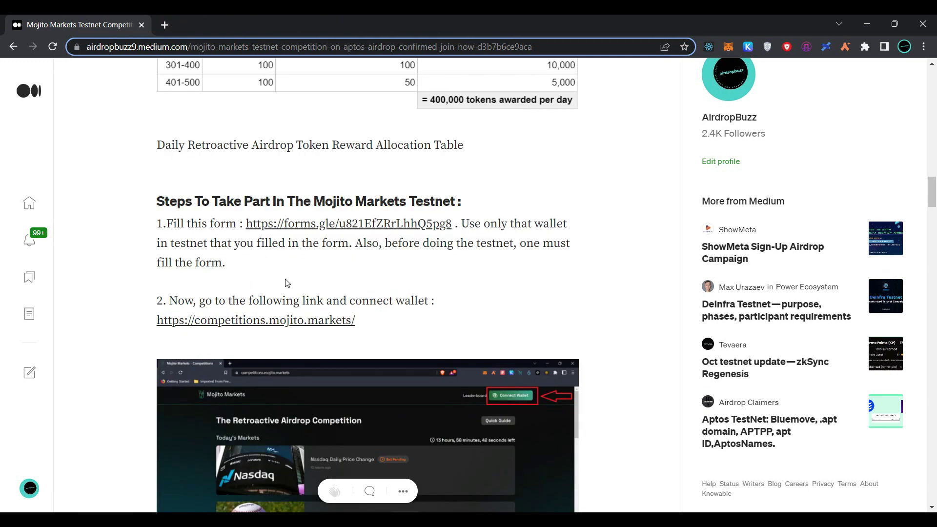
click(266, 327)
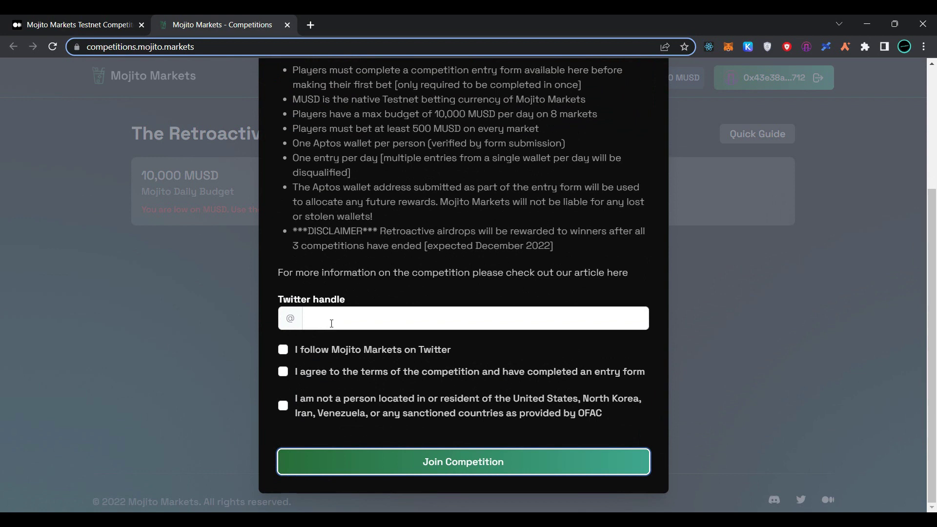
click(331, 323)
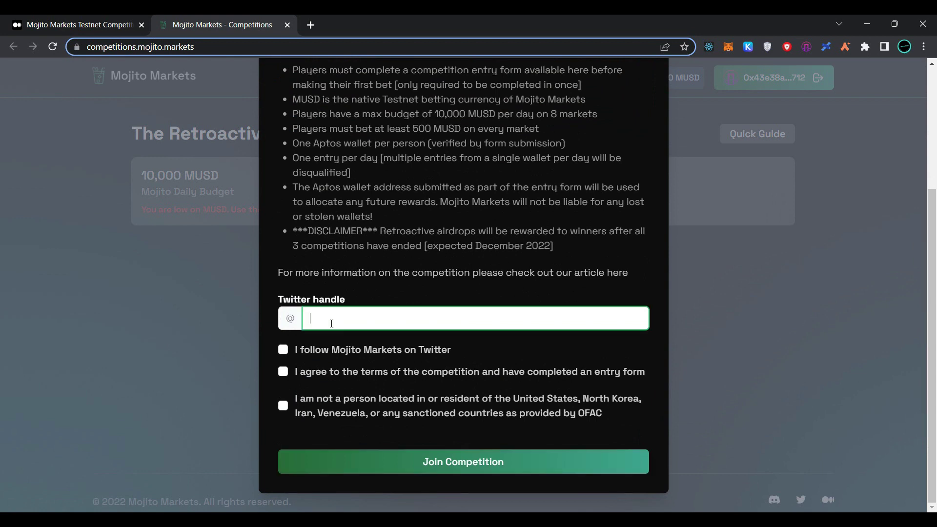
click(356, 350)
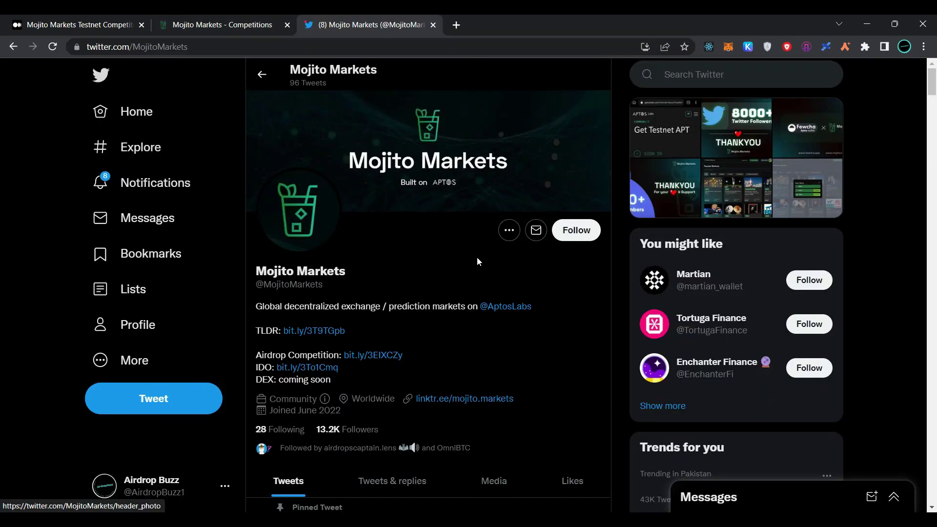
click(570, 236)
click(432, 25)
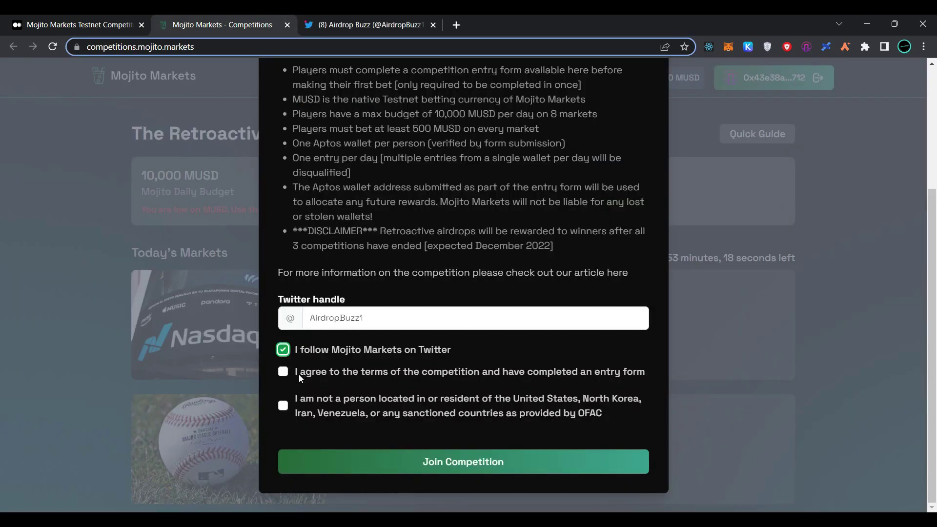
Step: Accept the competition terms and sanctioned-country conditions, then join the Retroactive Airdrop Competition
click(299, 374)
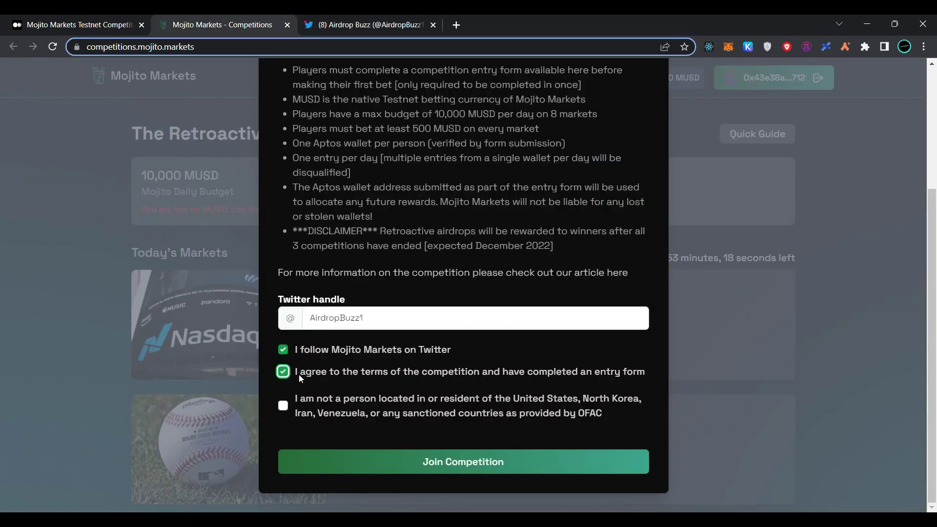
click(301, 413)
click(389, 474)
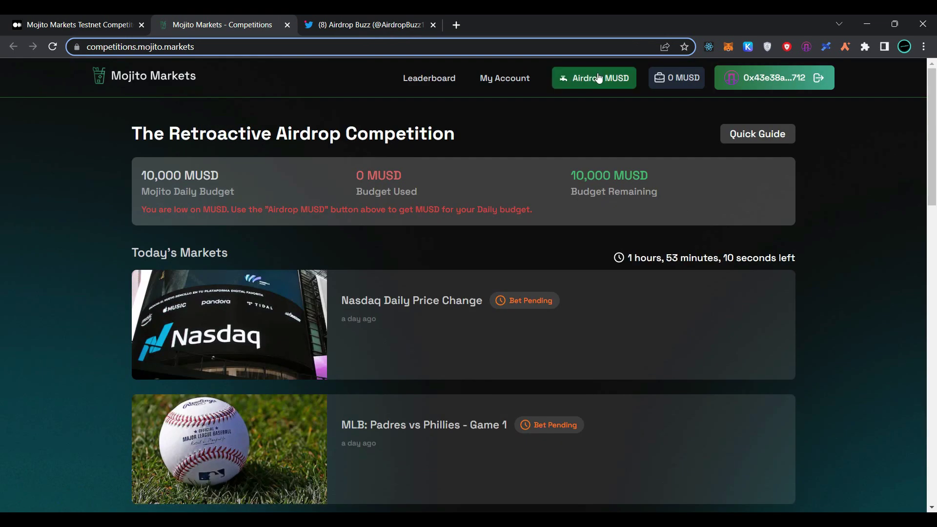
Step: Request the MUSD airdrop, get the low APT warning, and check the wallet's APT balance
click(599, 78)
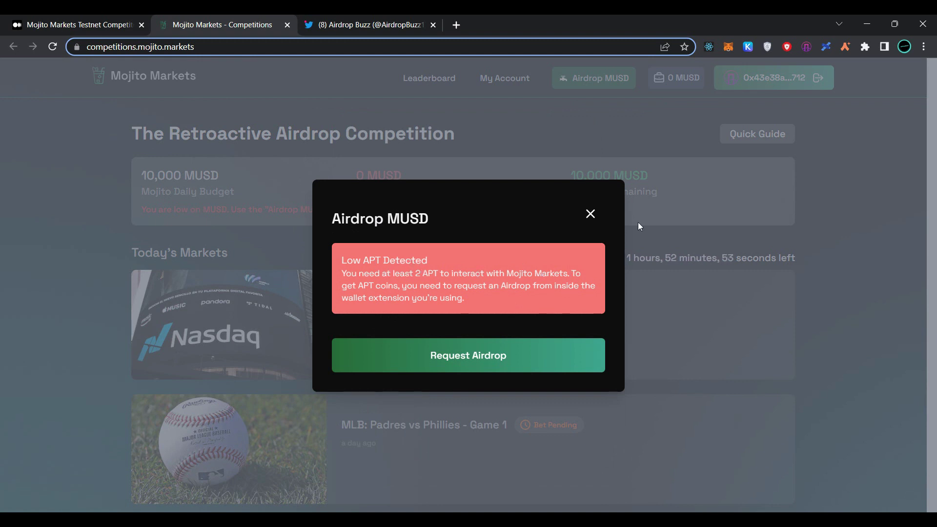
click(802, 54)
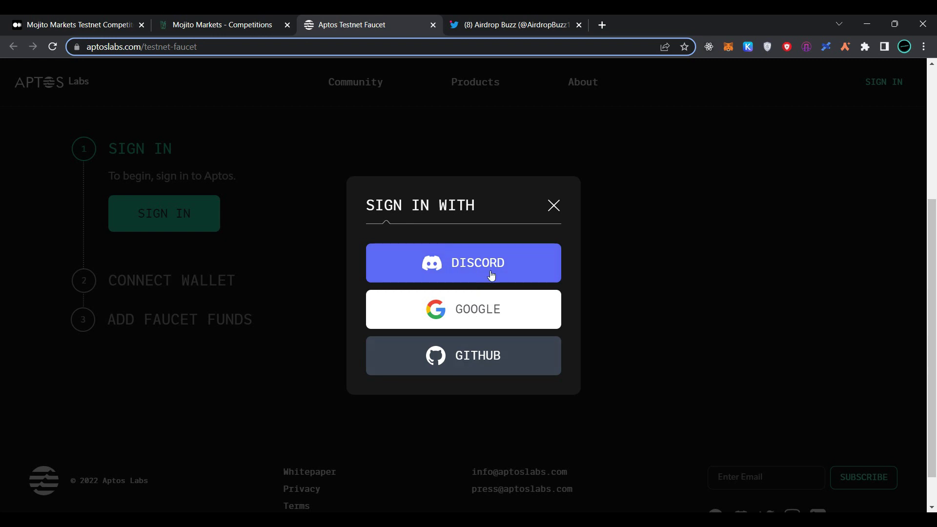
Step: Connect the Pontem wallet to the Aptos Testnet Faucet, approve the connection, and activate the faucet
click(480, 314)
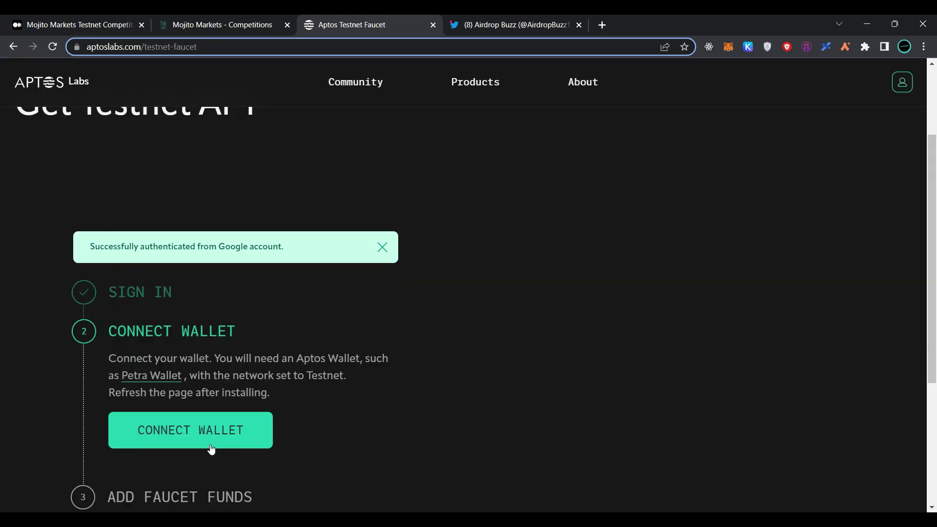
click(209, 445)
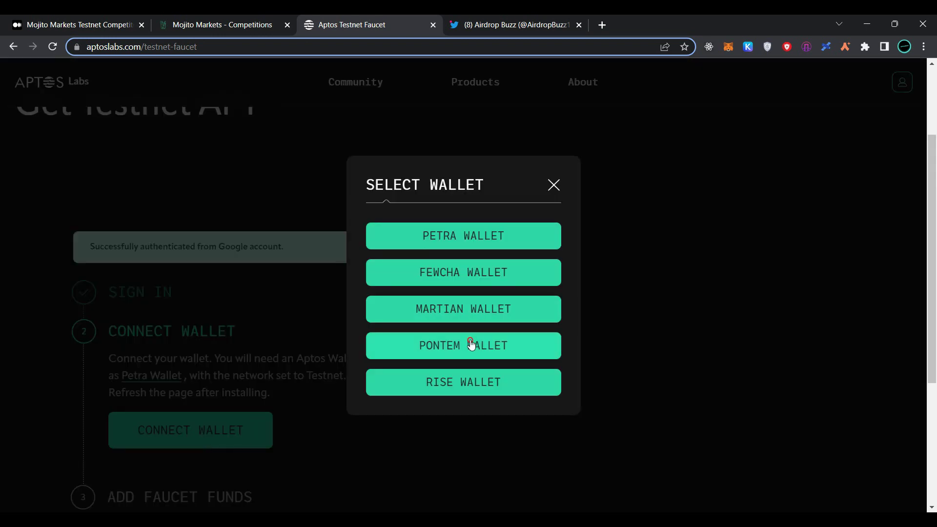
click(471, 345)
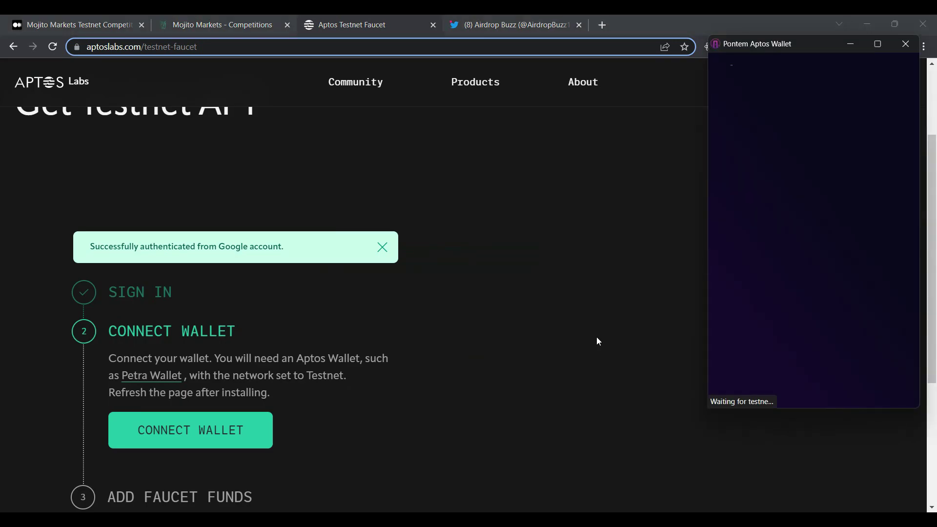
click(878, 397)
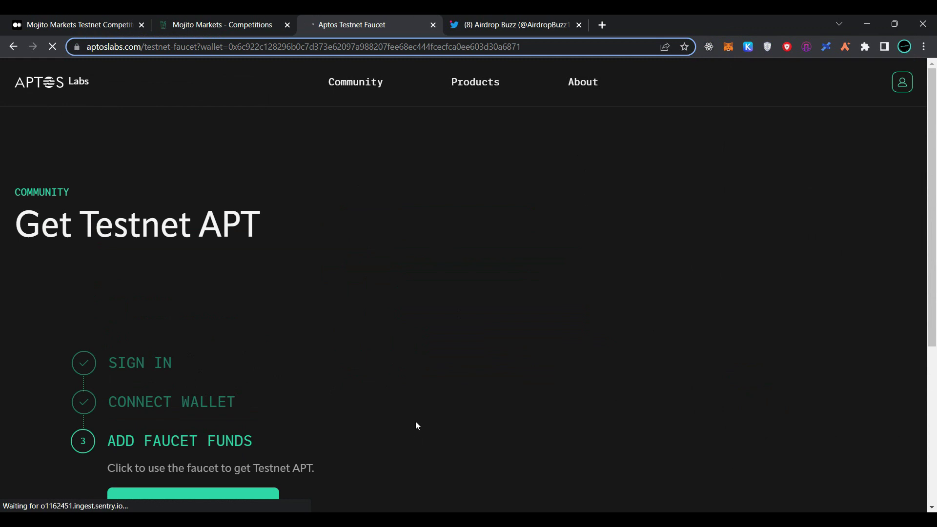
scroll(414, 421, down, 5)
click(214, 259)
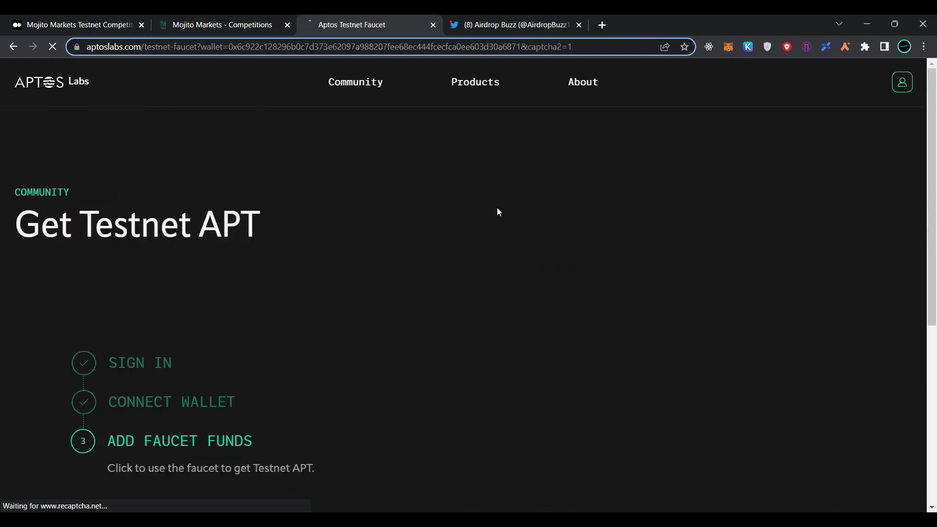
scroll(334, 314, down, 1)
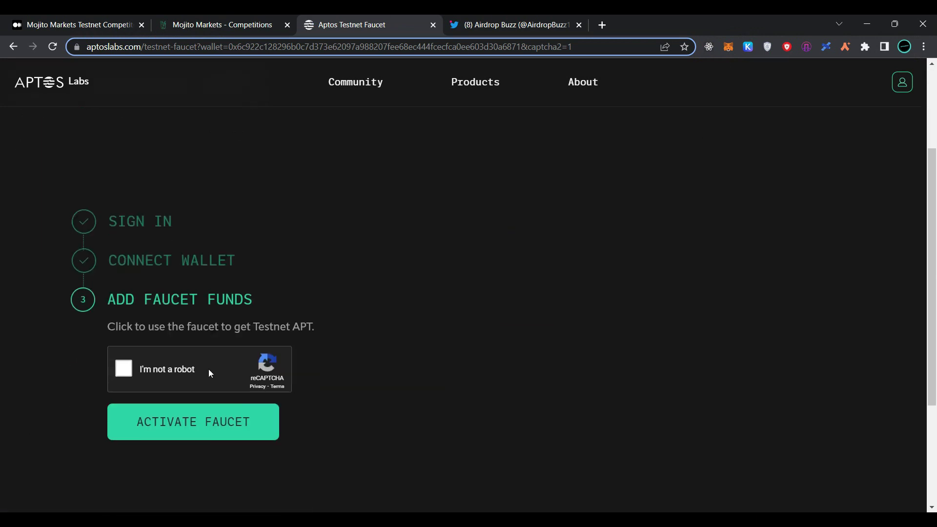
Step: Pass the reCAPTCHA stairs challenge to mint testnet APT and confirm the wallet shows 10 APT
click(164, 370)
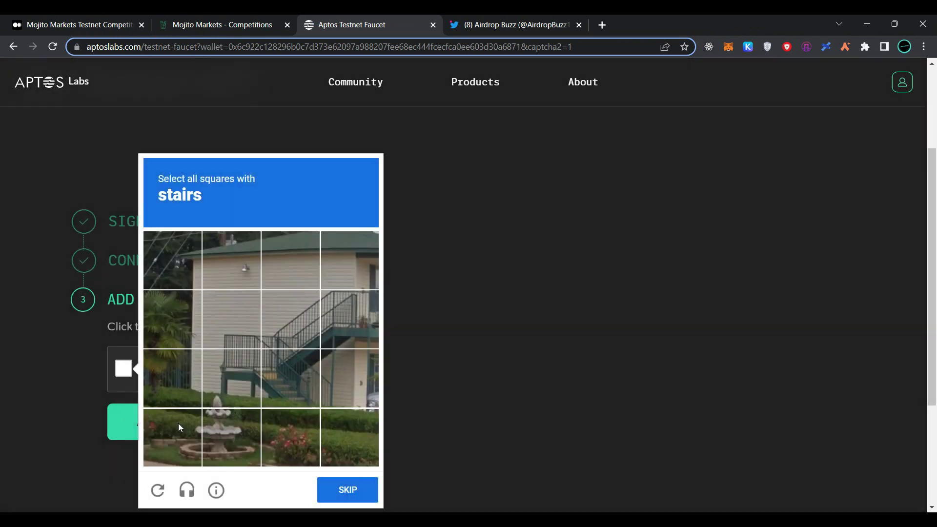
click(234, 427)
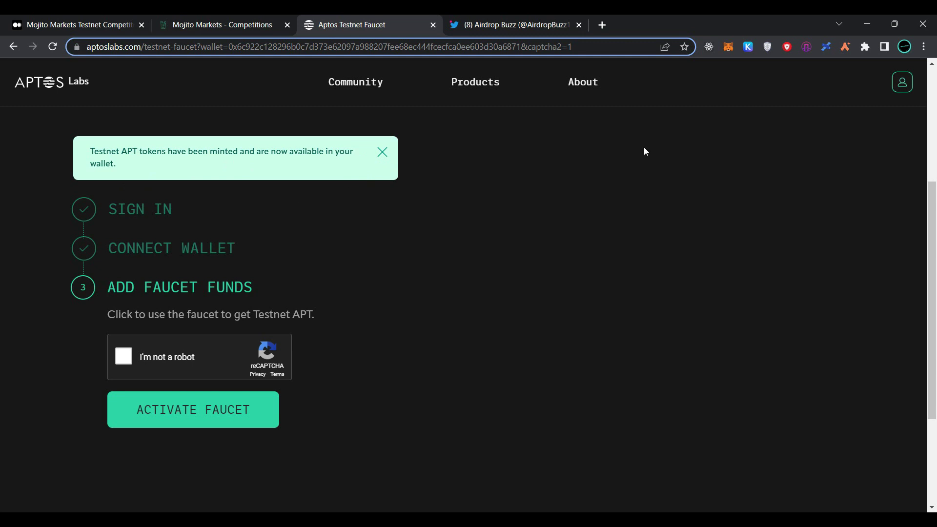
click(805, 46)
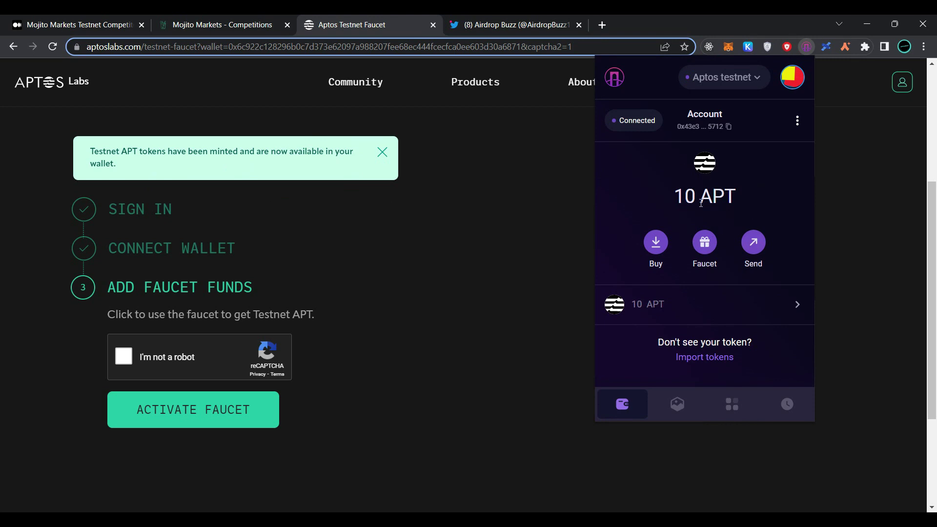
Step: Close the wallet view, the faucet and Twitter tabs, and dismiss the low APT warning
click(525, 267)
scroll(526, 267, up, 5)
click(433, 26)
click(434, 26)
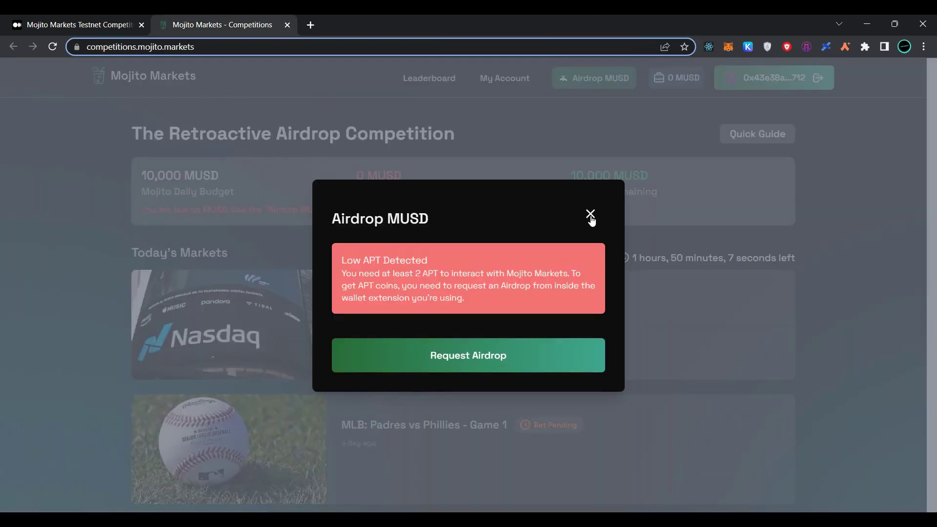
click(589, 212)
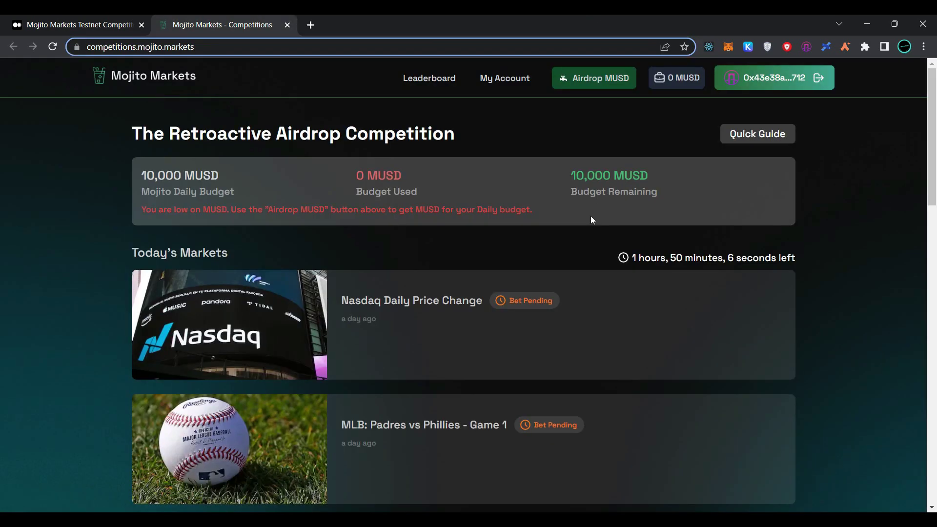
Step: Request the 10,000 MUSD airdrop and approve its transaction in the Pontem wallet
click(602, 84)
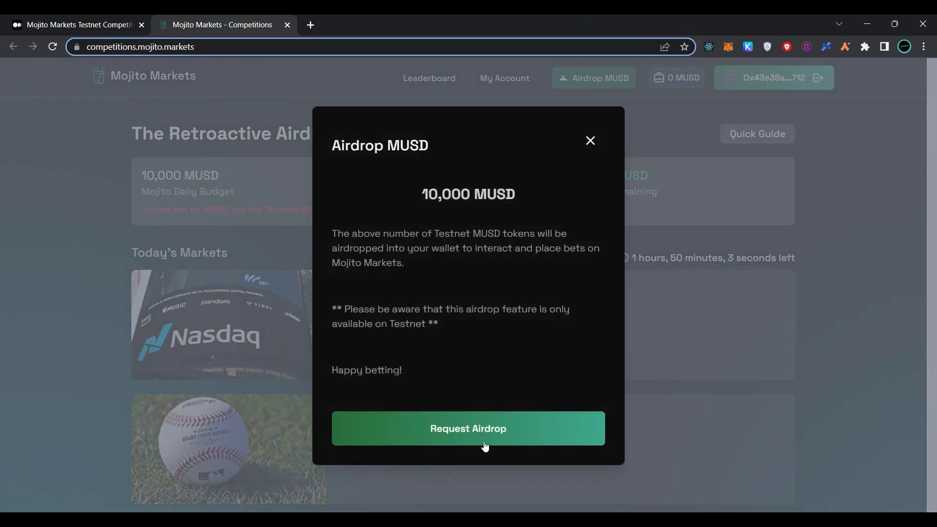
click(485, 441)
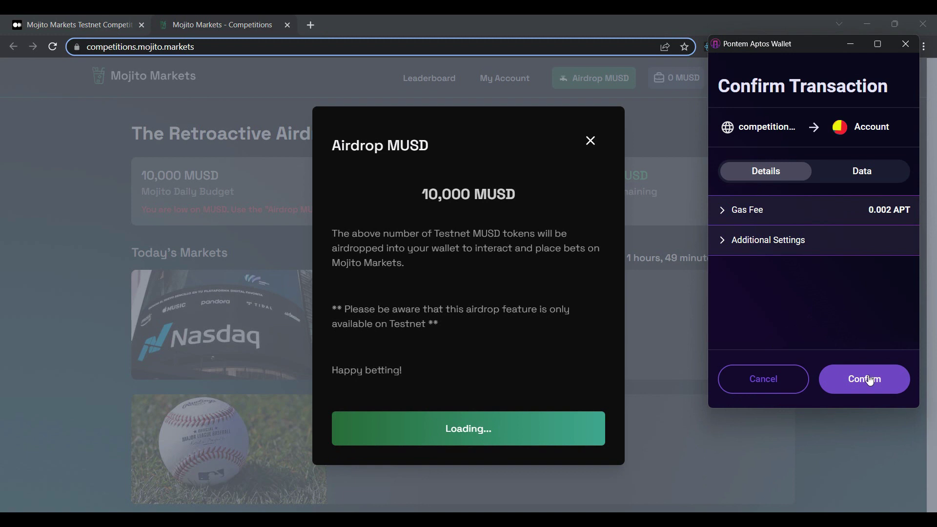
click(871, 383)
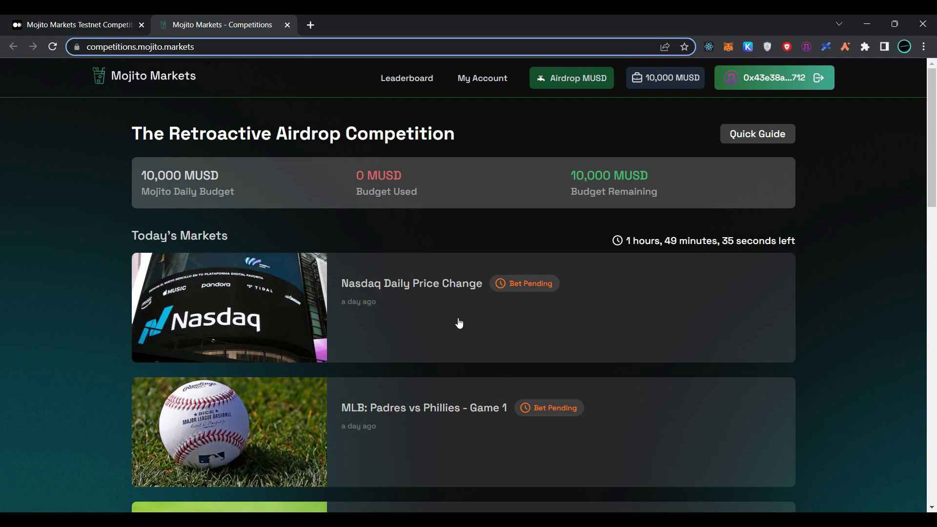
Step: Scroll through Today's Markets (Nasdaq, MLB, Cricket, Bitcoin, Solana), all Bet Pending, and back to the top
scroll(459, 323, down, 4)
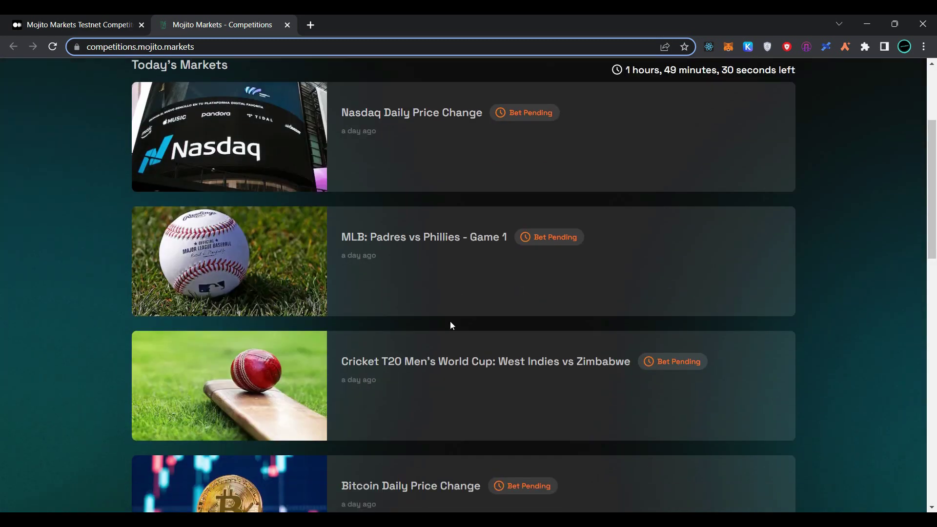
scroll(450, 323, down, 5)
scroll(450, 323, up, 4)
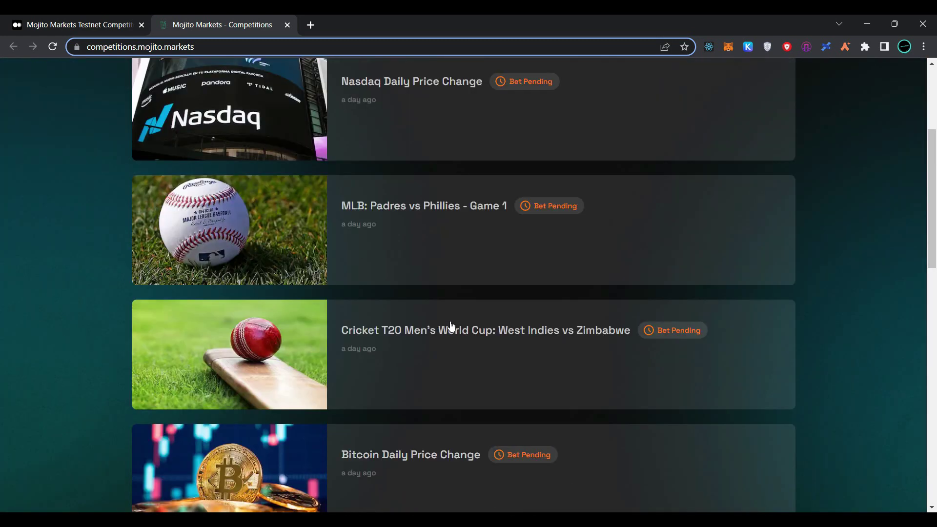
scroll(452, 327, up, 4)
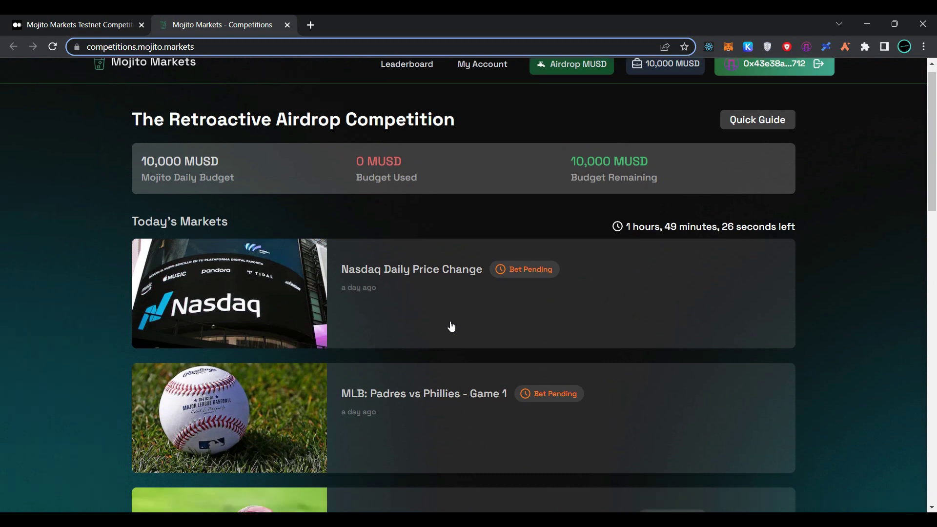
scroll(452, 327, down, 3)
scroll(451, 327, down, 5)
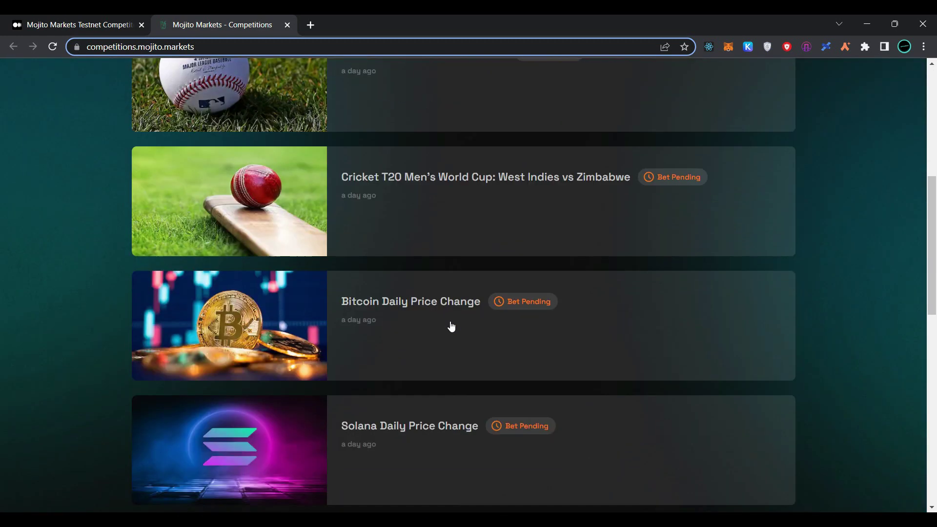
scroll(451, 327, down, 5)
scroll(451, 326, up, 6)
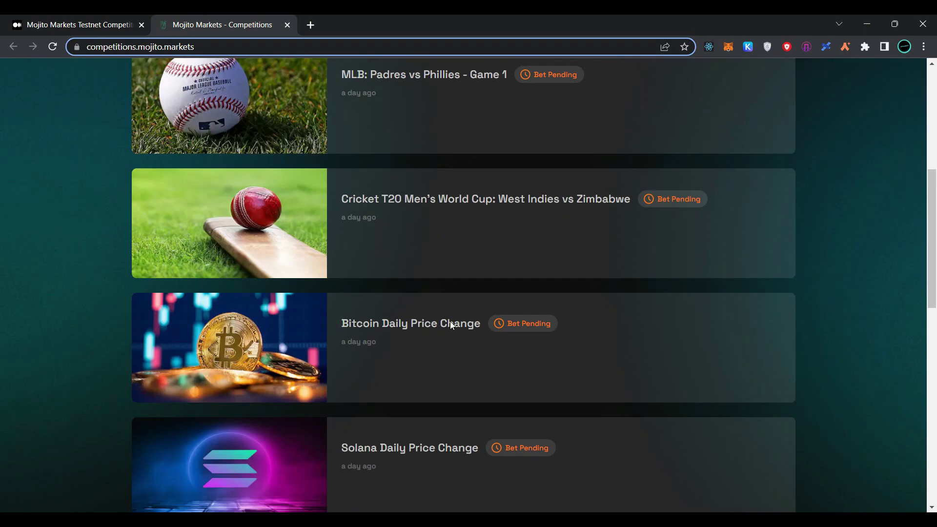
scroll(451, 325, up, 7)
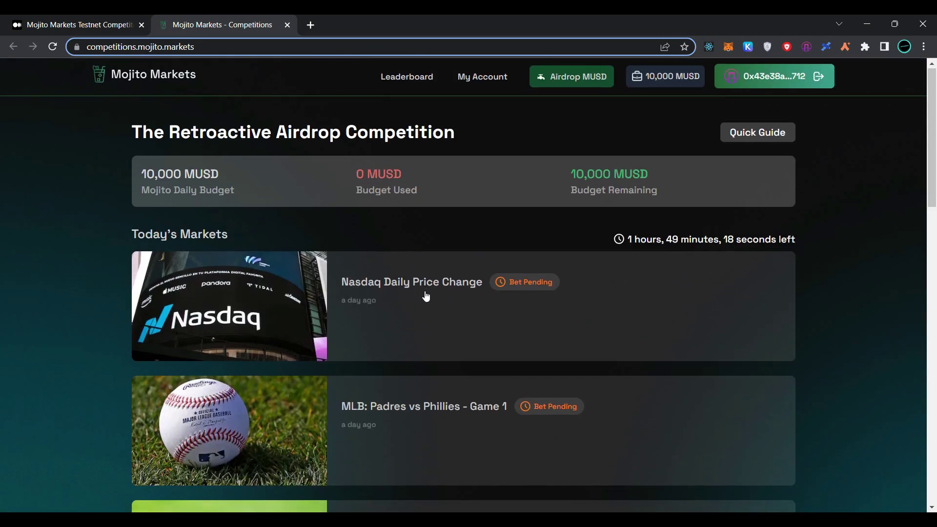
Step: Expand Nasdaq Daily Price Change, enter 4000 MUSD on No, submit, and confirm in Pontem
click(517, 293)
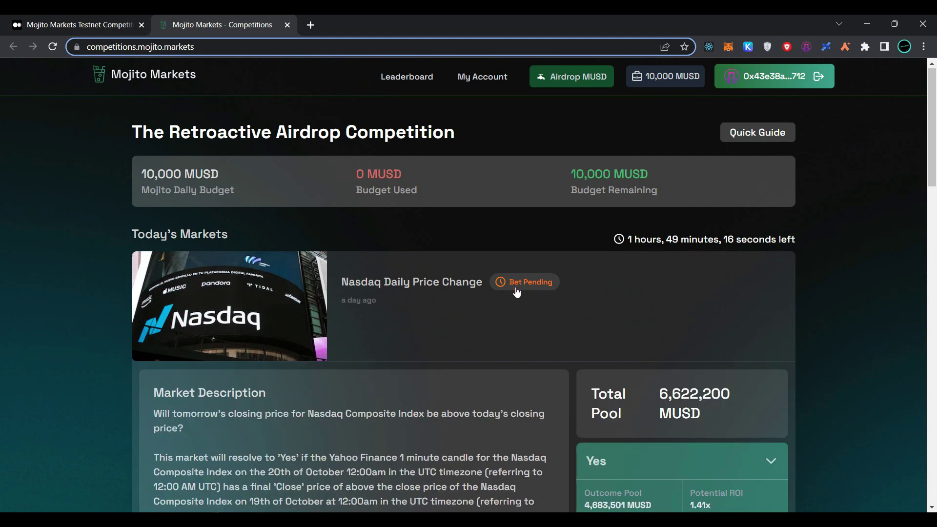
scroll(516, 300, down, 3)
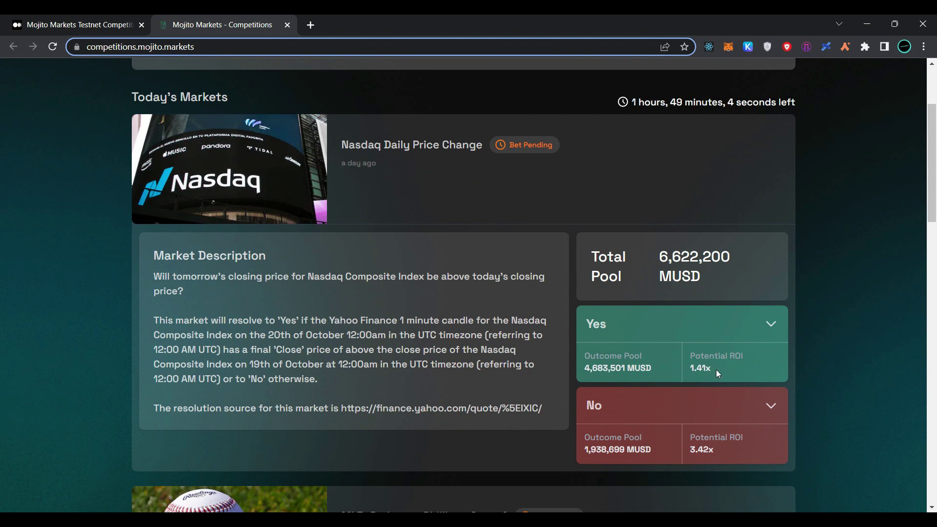
scroll(715, 369, down, 1)
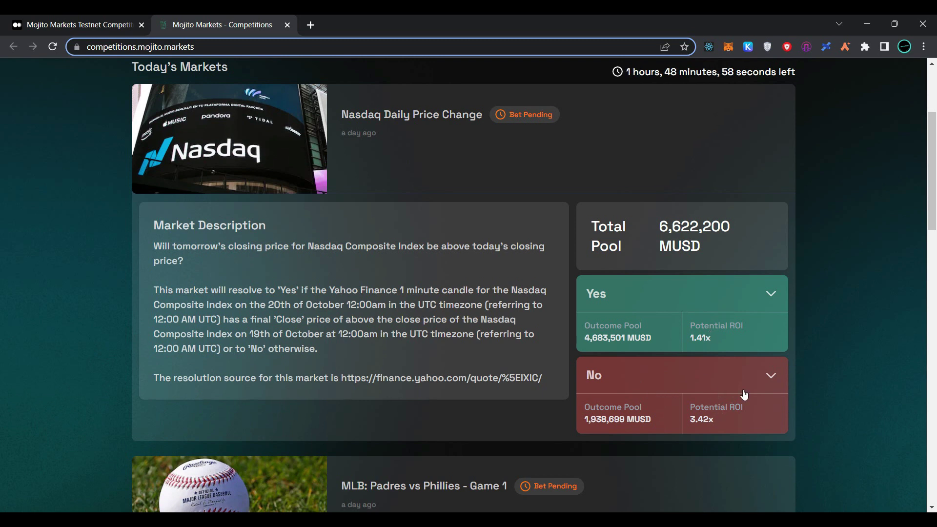
click(770, 377)
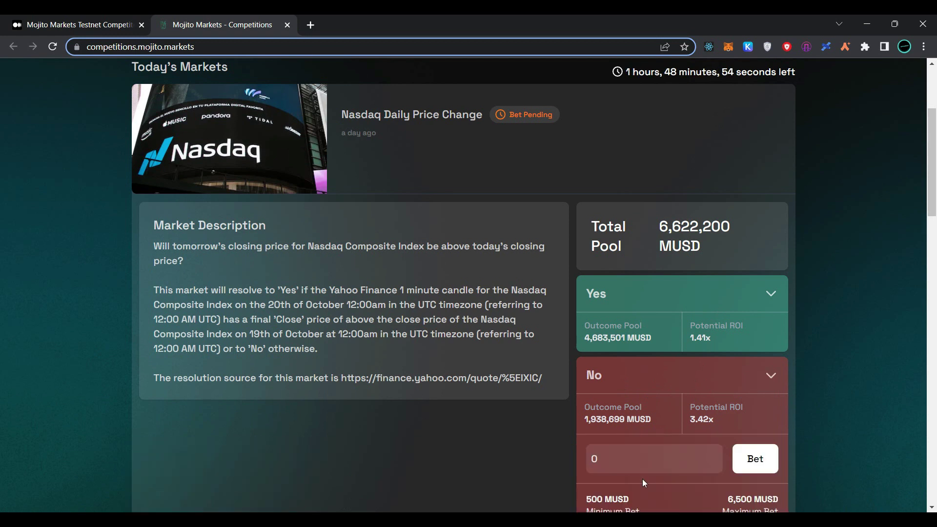
click(650, 468)
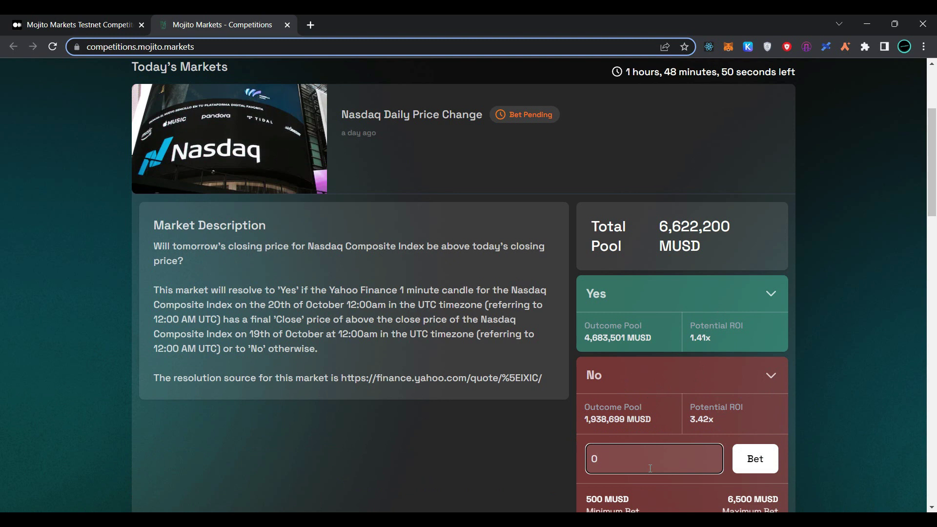
text(4000)
scroll(650, 469, down, 2)
click(754, 365)
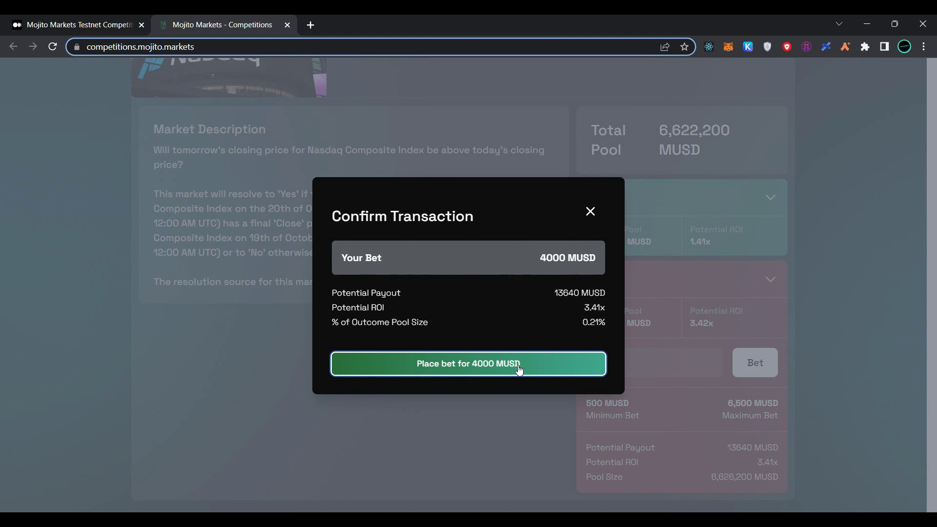
click(520, 367)
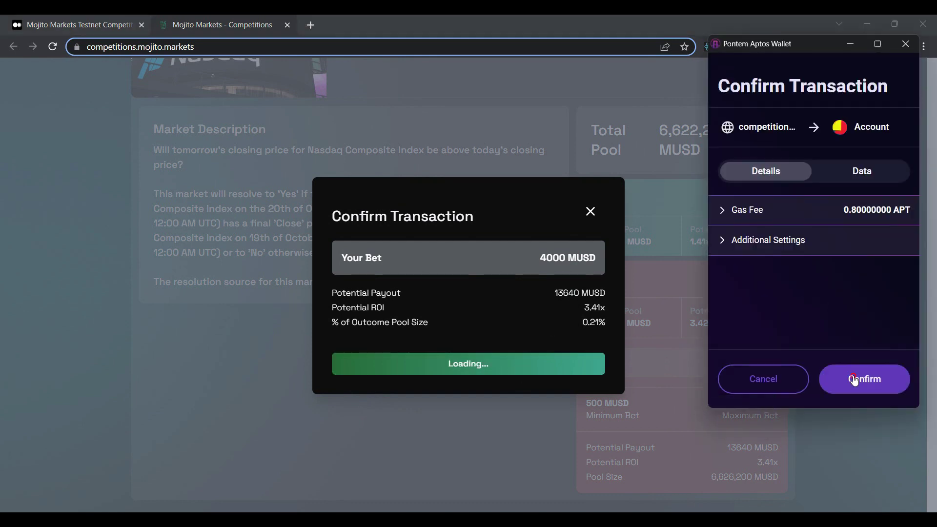
click(855, 379)
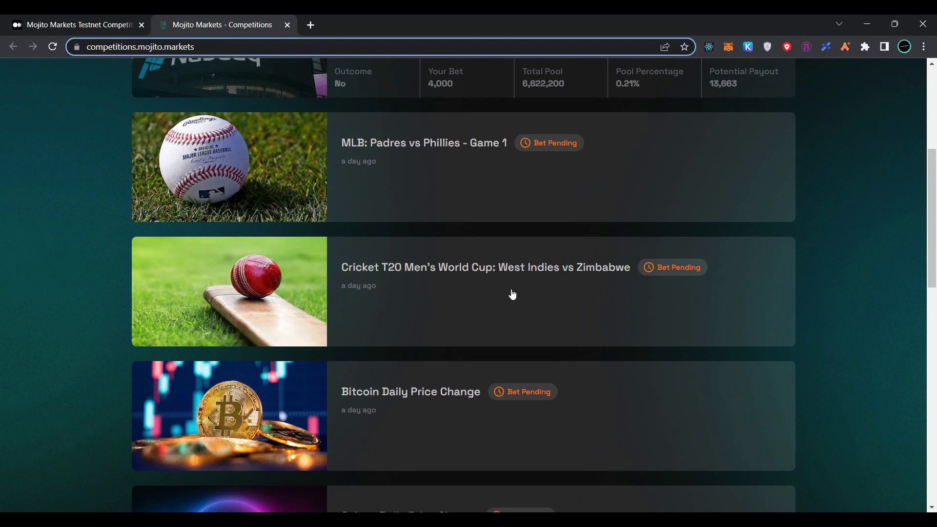
scroll(517, 291, up, 1)
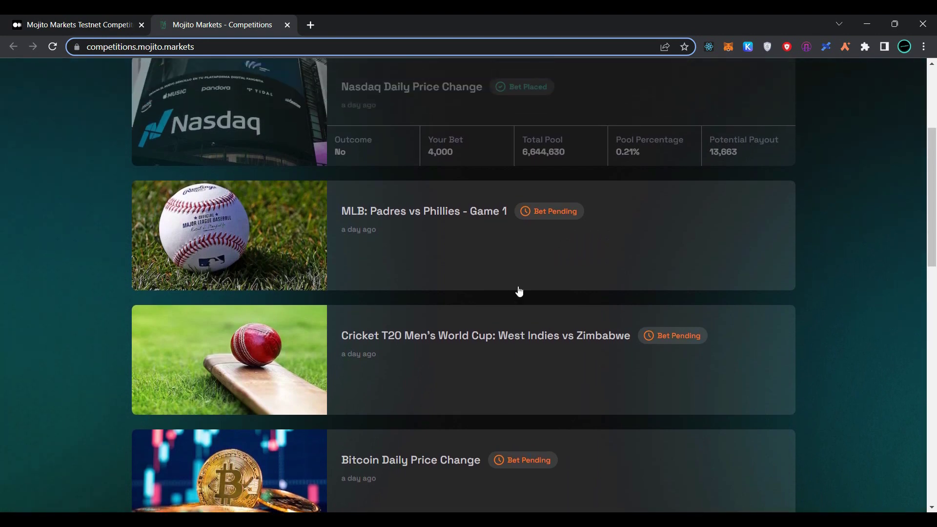
scroll(518, 291, up, 3)
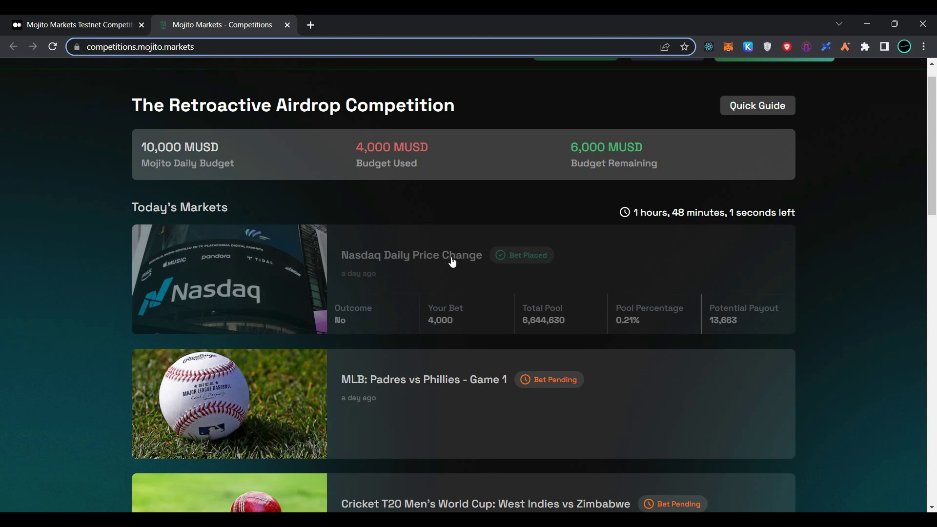
scroll(453, 262, down, 1)
scroll(452, 262, down, 1)
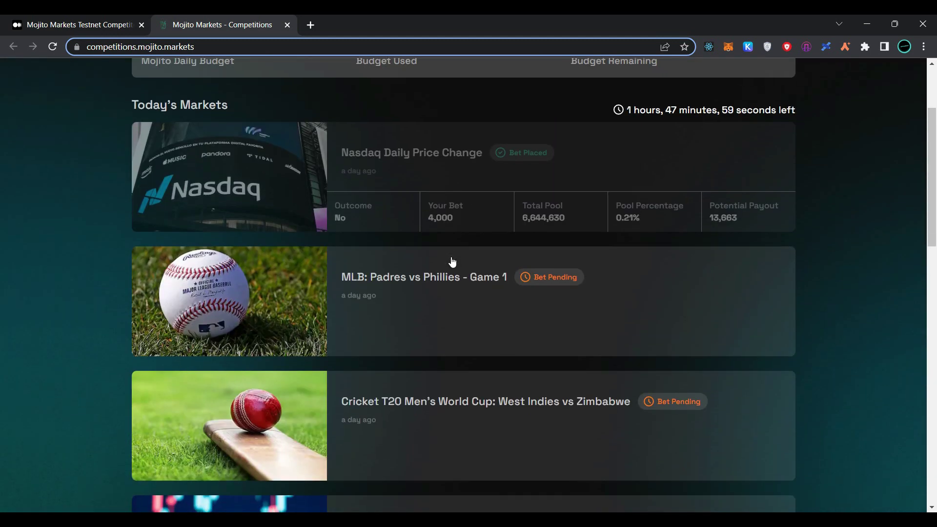
scroll(453, 262, down, 2)
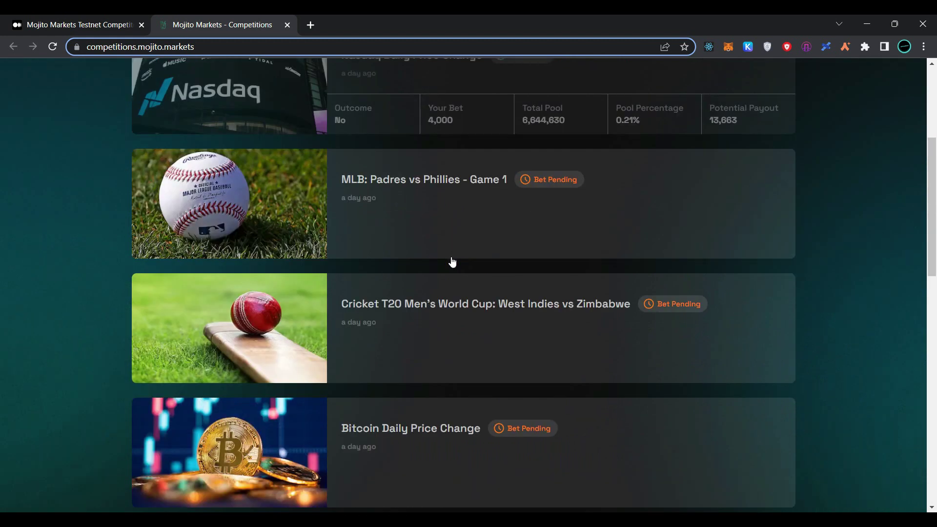
scroll(452, 262, up, 1)
scroll(452, 262, down, 5)
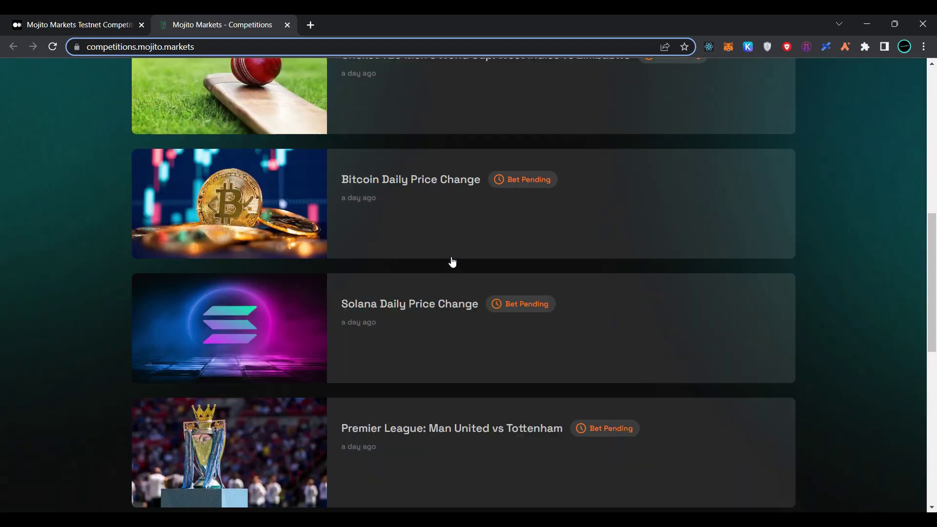
scroll(453, 262, up, 5)
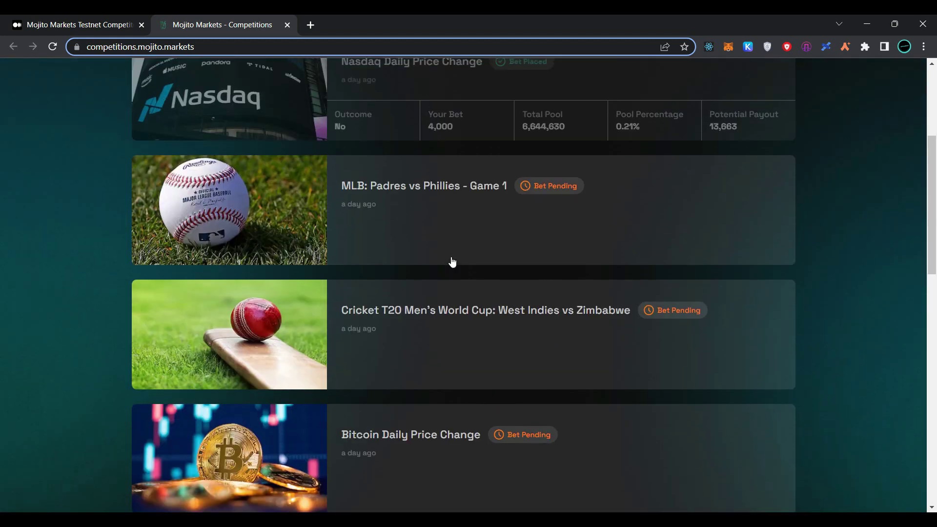
scroll(453, 262, up, 1)
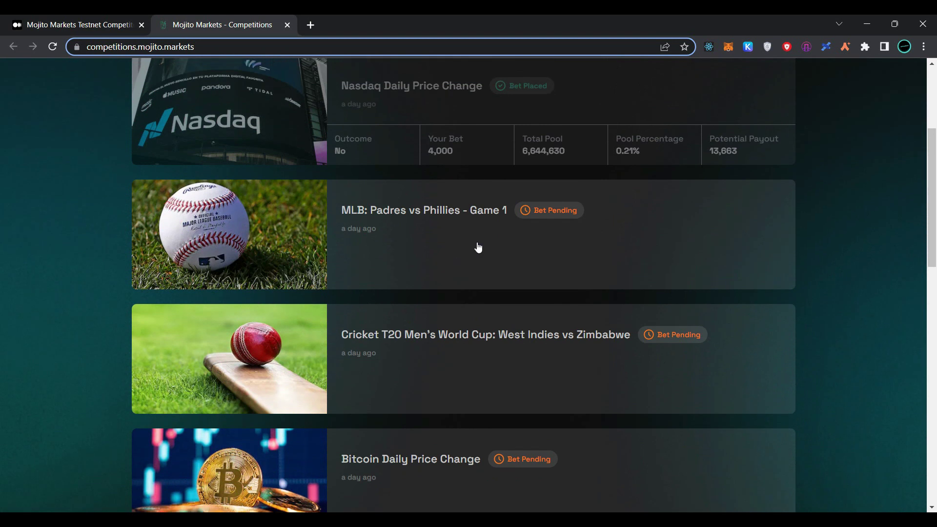
Step: Bet 800 MUSD on the Phillies in MLB Padres vs Phillies - Game 1, confirming in the Pontem wallet
click(551, 220)
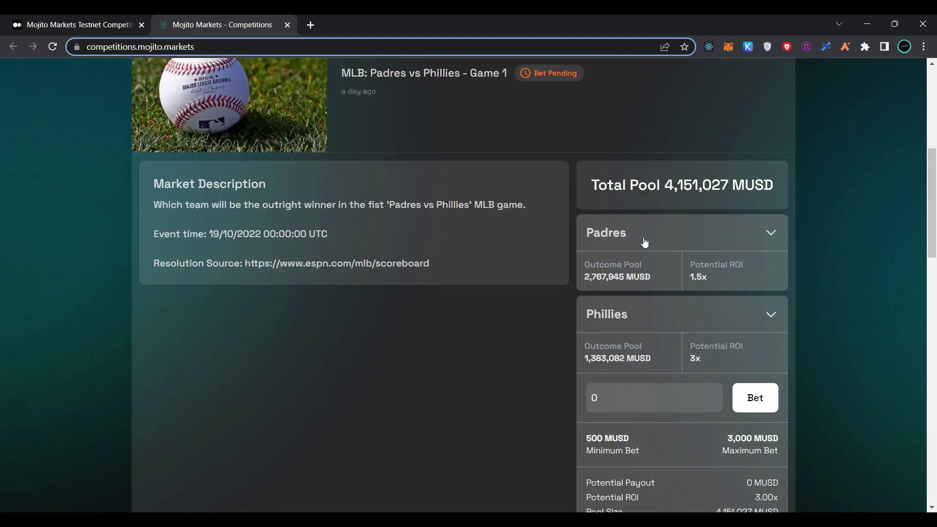
scroll(642, 358, down, 2)
scroll(759, 233, down, 3)
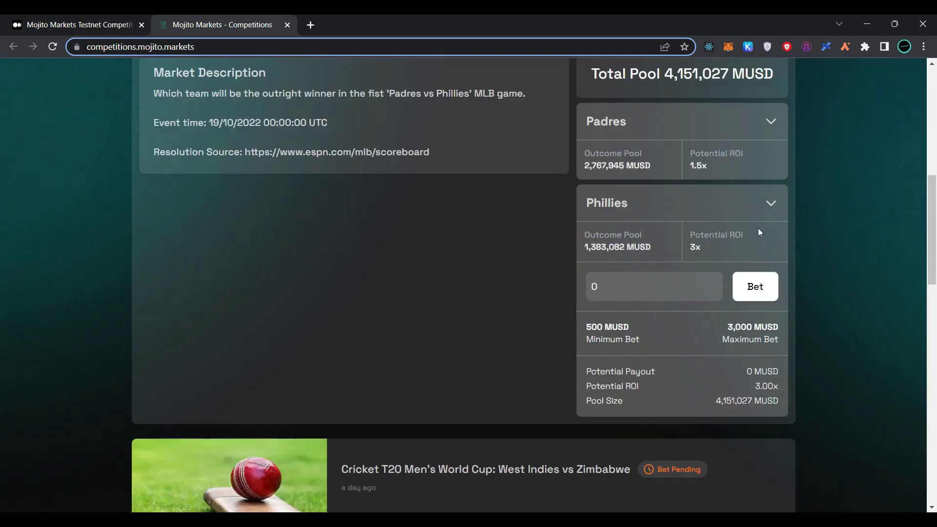
scroll(715, 261, up, 1)
scroll(715, 265, down, 1)
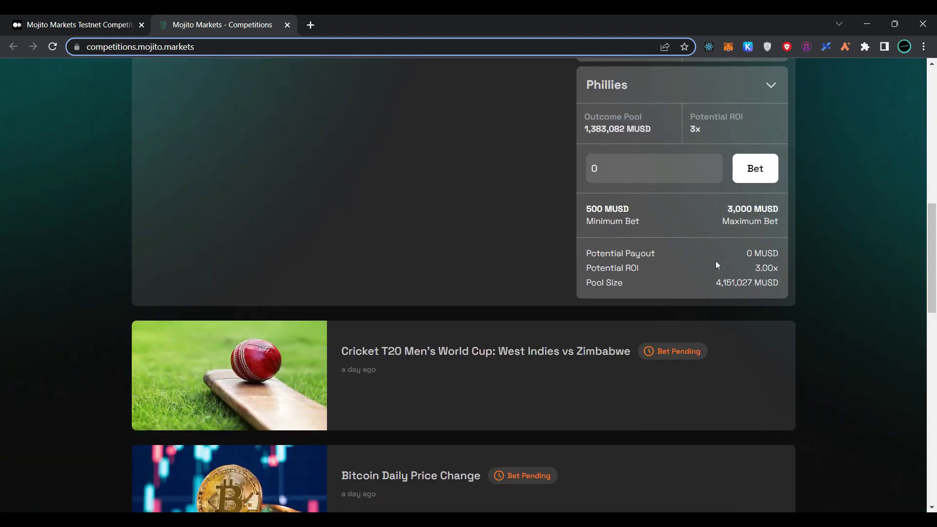
scroll(715, 264, up, 1)
click(687, 235)
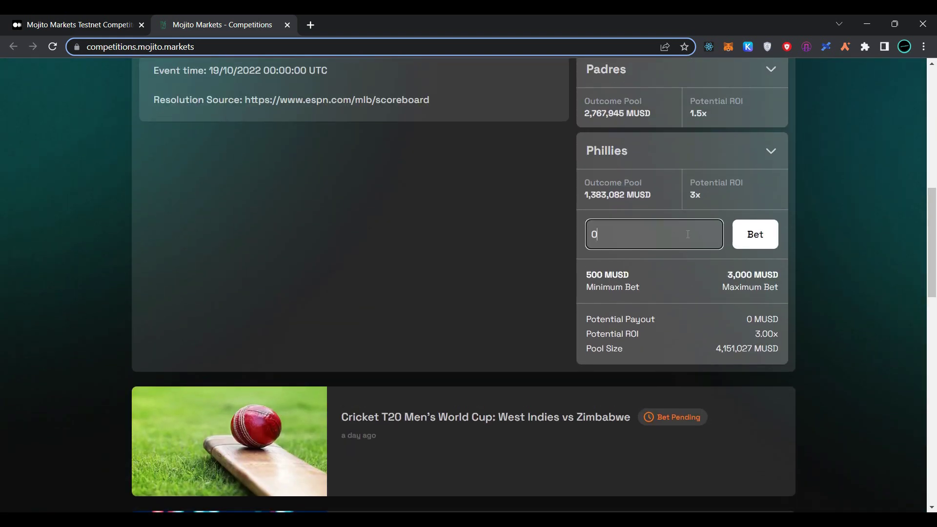
text(800)
click(757, 239)
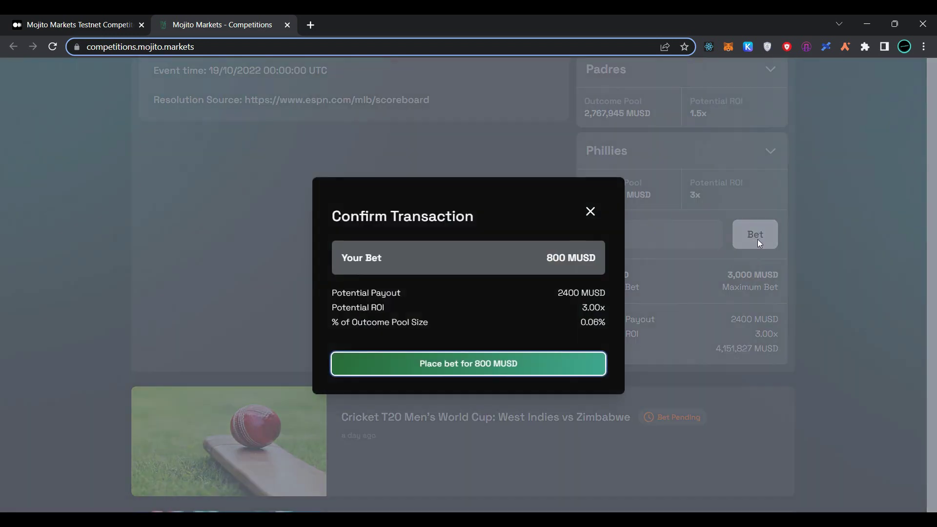
click(572, 366)
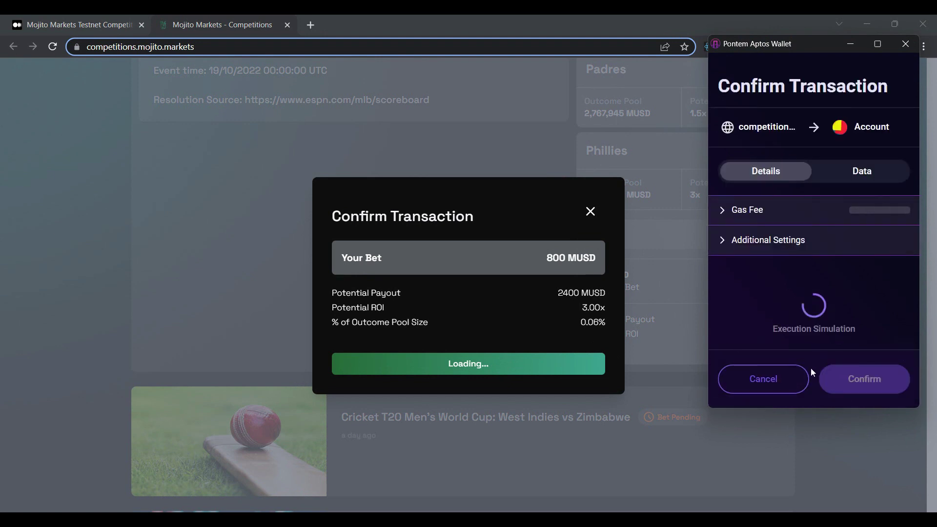
click(851, 375)
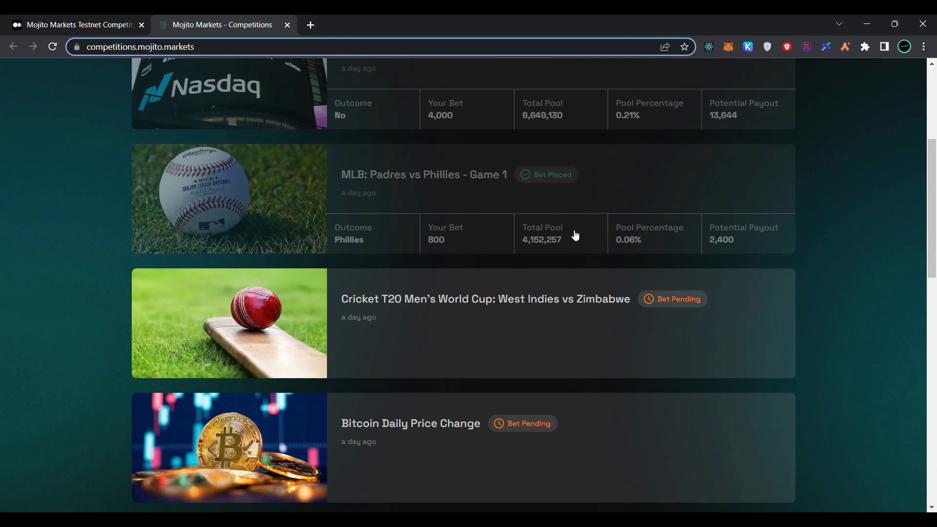
Step: Scroll through the remaining market cards until the Congratulations modal confirms all of today's bets are placed
scroll(569, 210, down, 3)
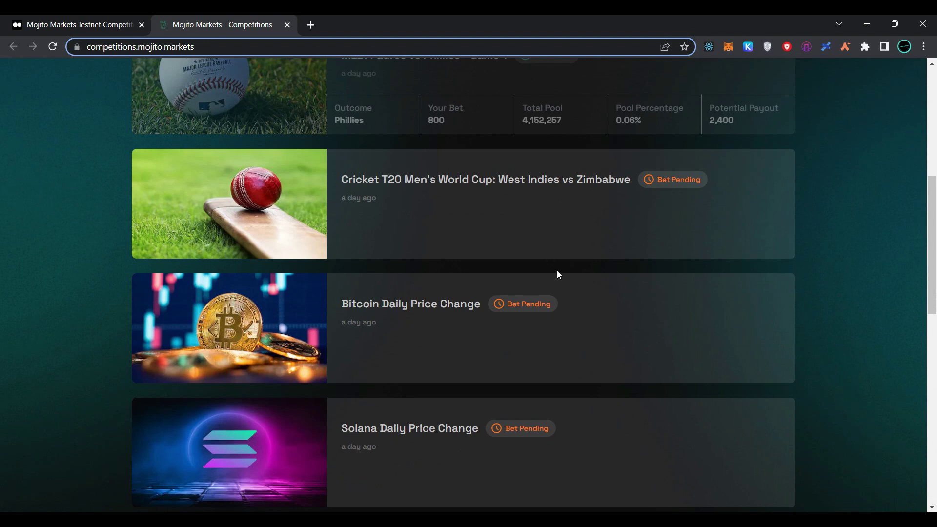
scroll(559, 274, down, 12)
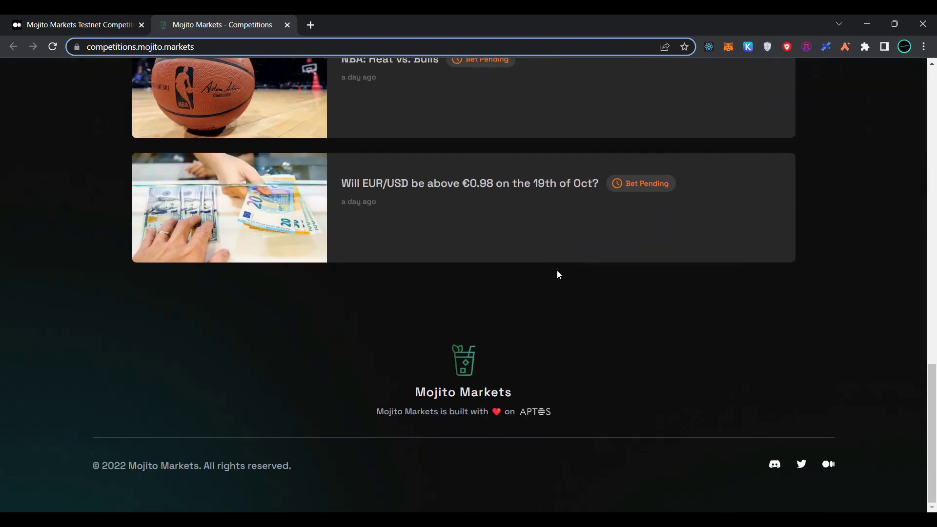
scroll(559, 275, up, 12)
scroll(382, 349, down, 5)
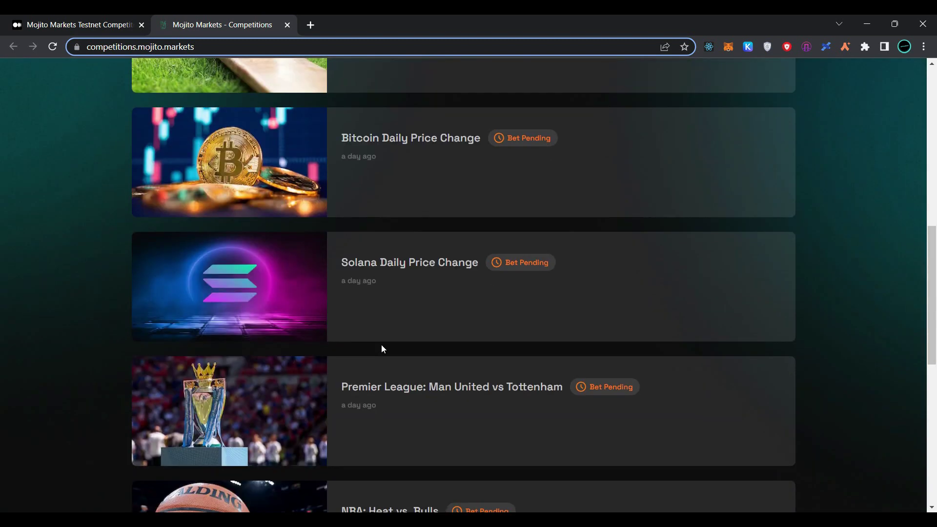
scroll(381, 350, down, 4)
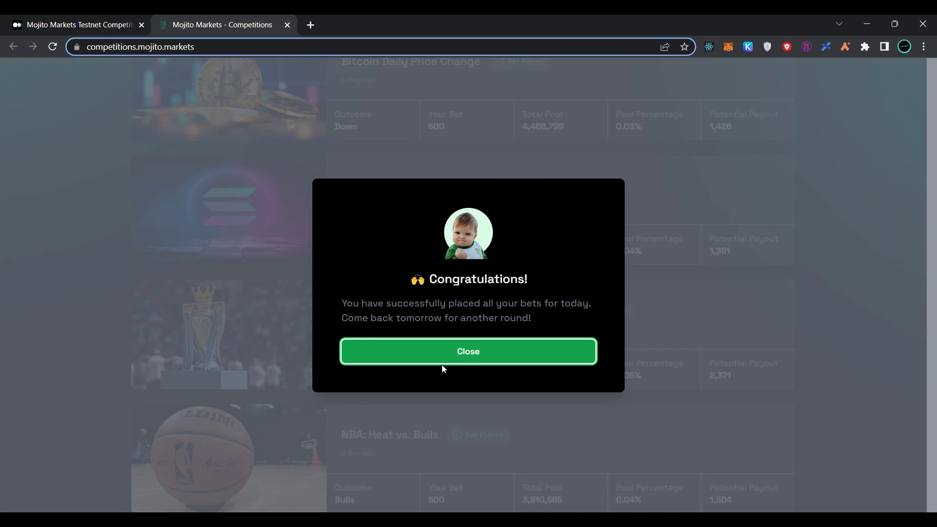
Step: Close the Congratulations window and return to the budget summary showing 7,800 MUSD used, 2,200 remaining
click(478, 361)
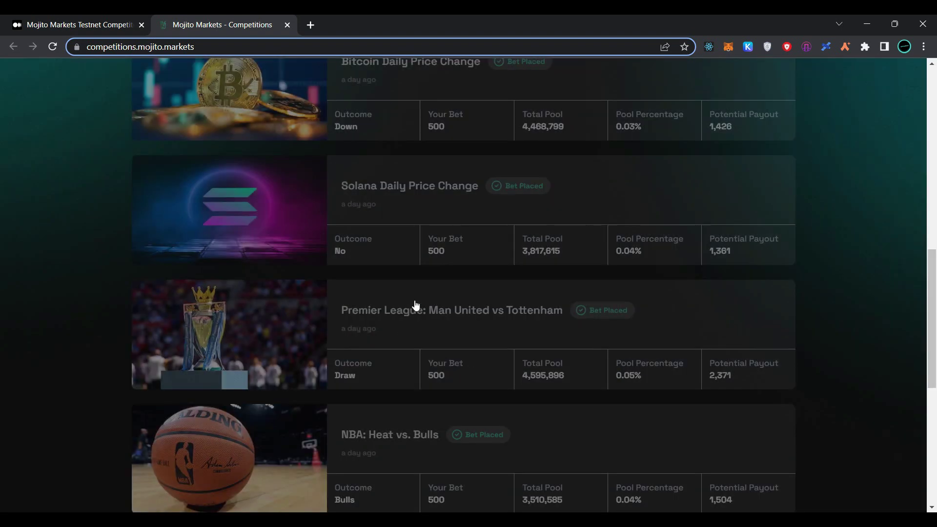
scroll(414, 306, up, 3)
scroll(416, 305, up, 2)
scroll(415, 305, up, 5)
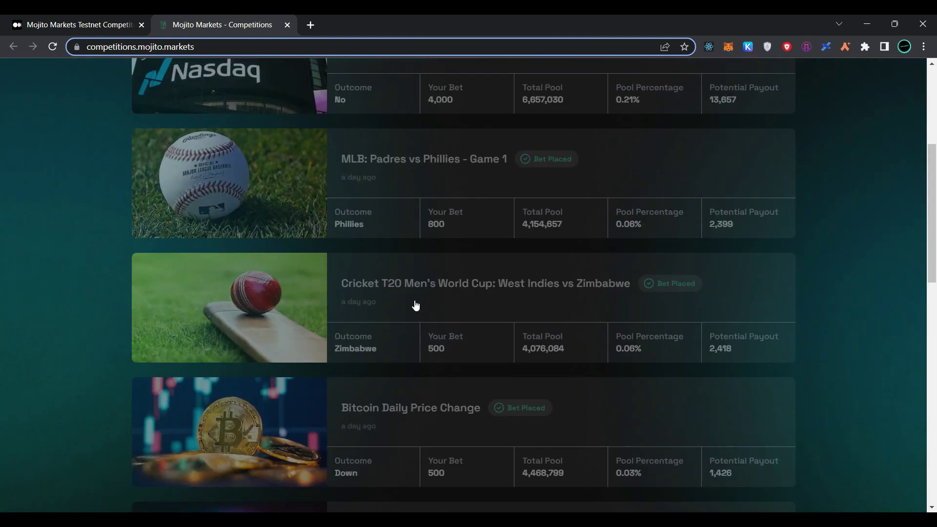
scroll(416, 305, up, 2)
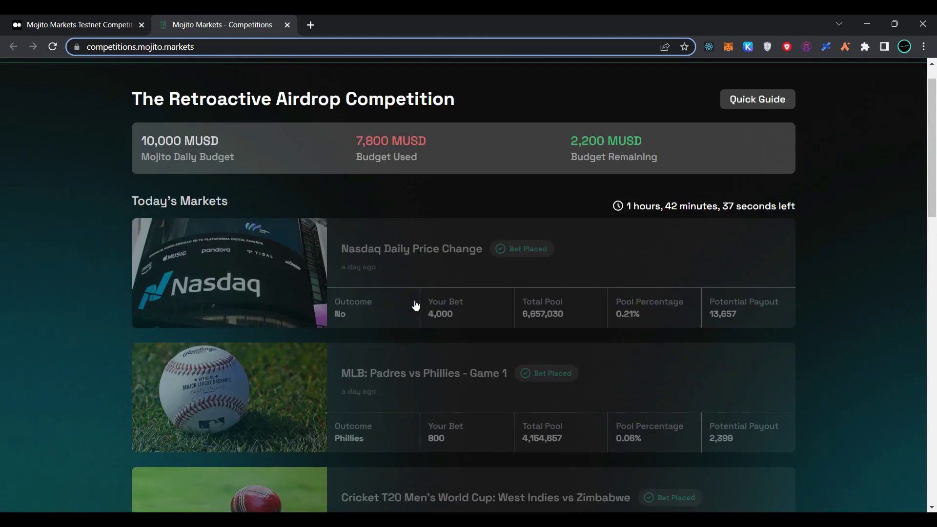